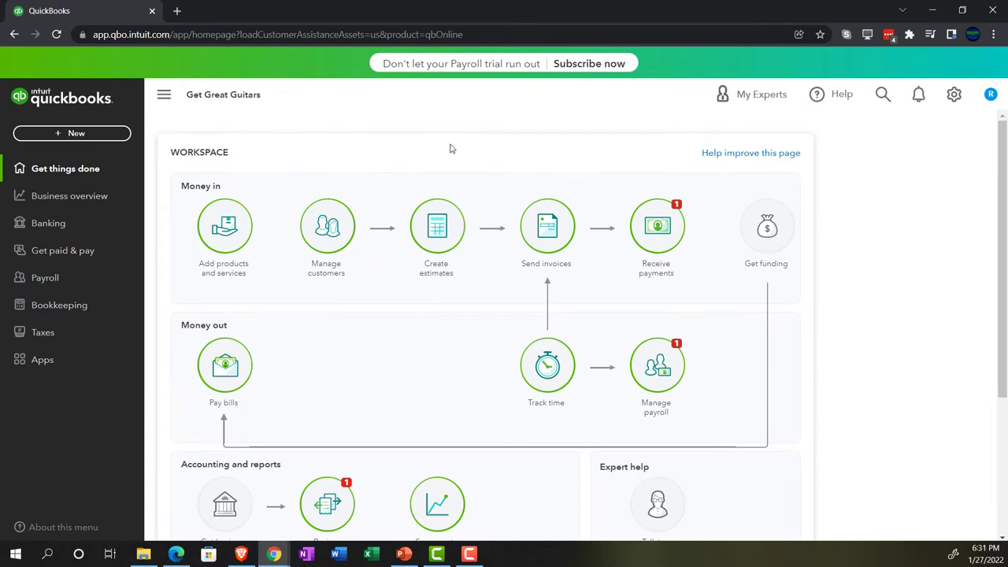
Zoom the QuickBooks page in the browser to 125%.
key("ctrl+plus")
key("ctrl+plus")
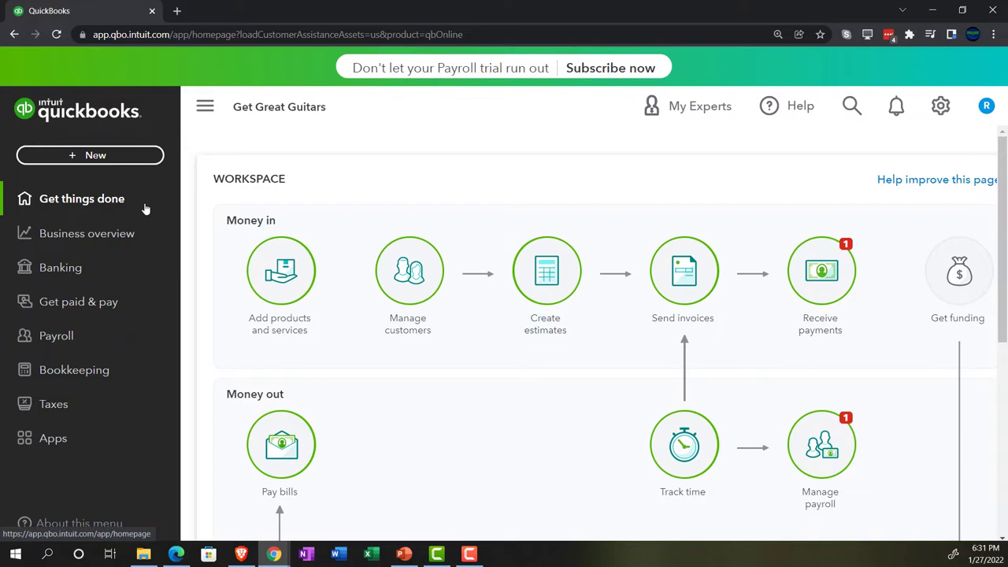
left_click(943, 108)
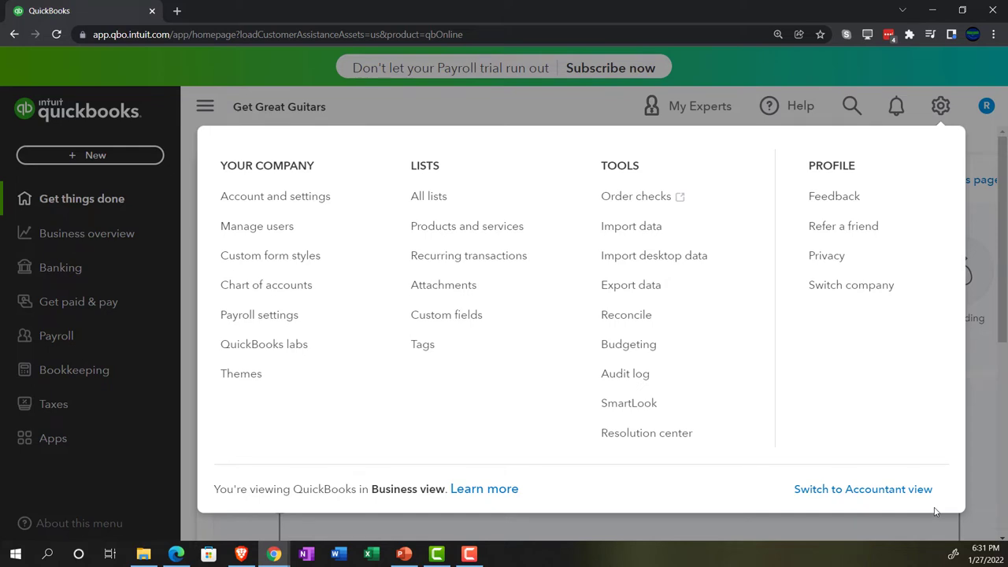
left_click(979, 458)
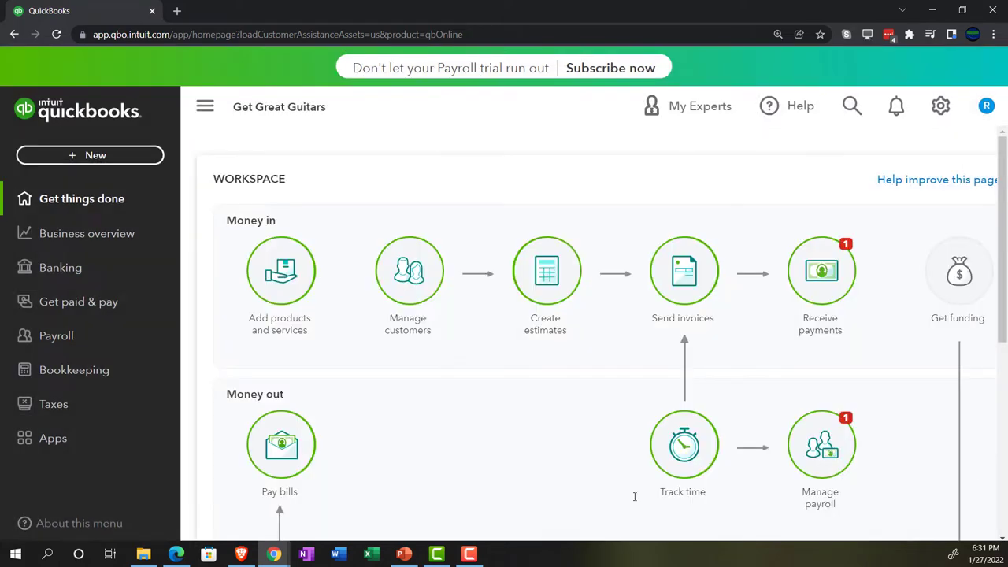
left_click(177, 554)
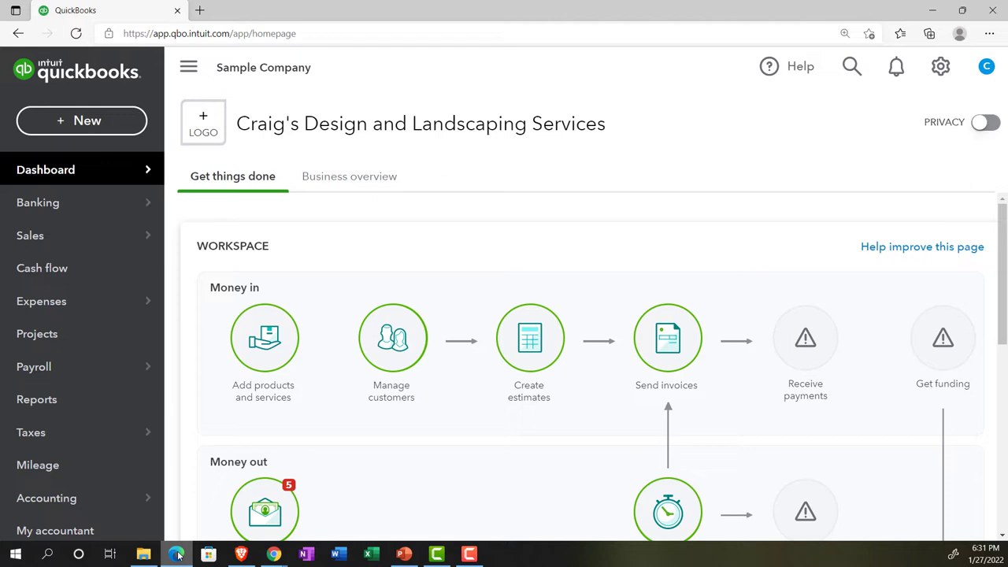
left_click(176, 554)
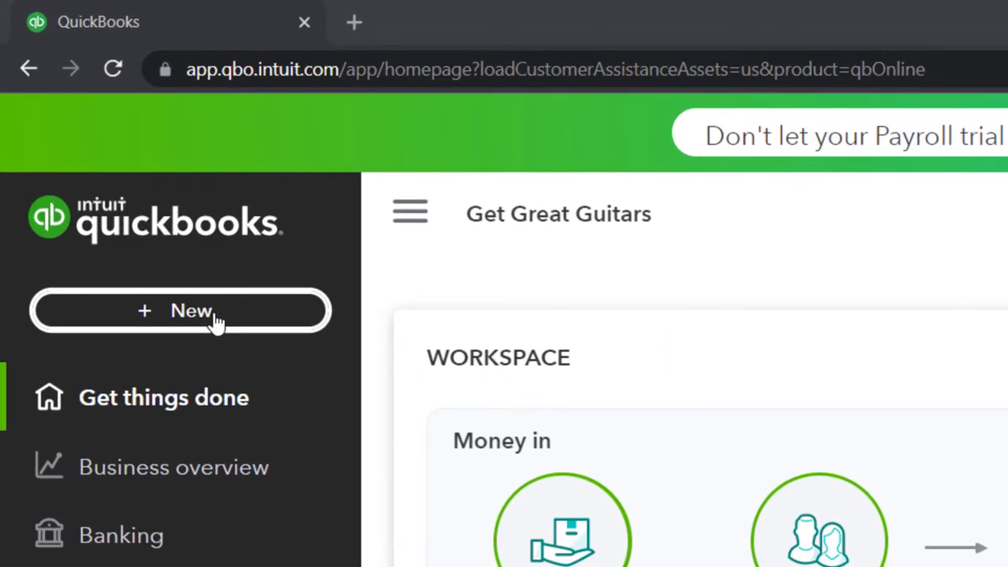
Create a new blank purchase order from the + New menu under Vendors.
left_click(214, 317)
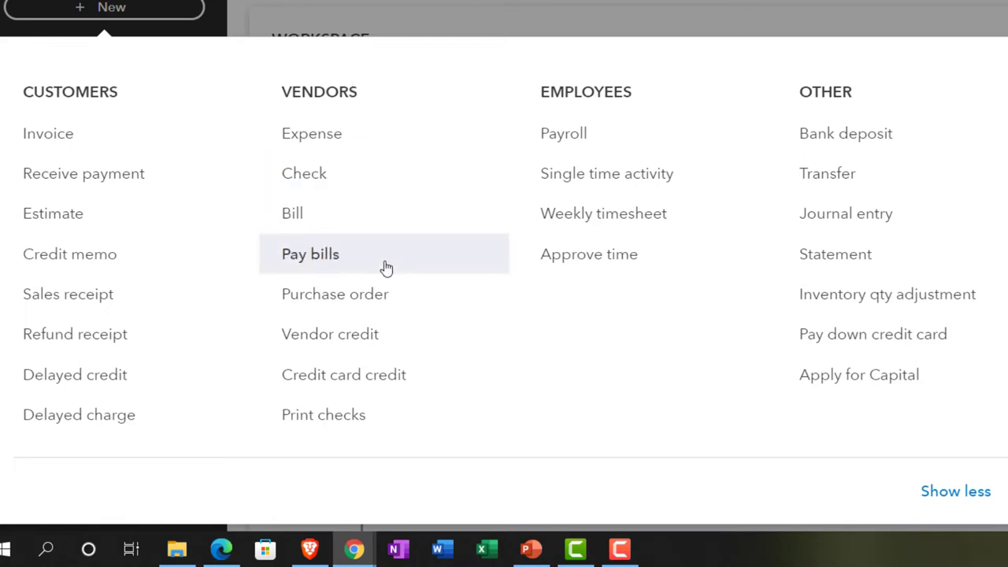
left_click(381, 296)
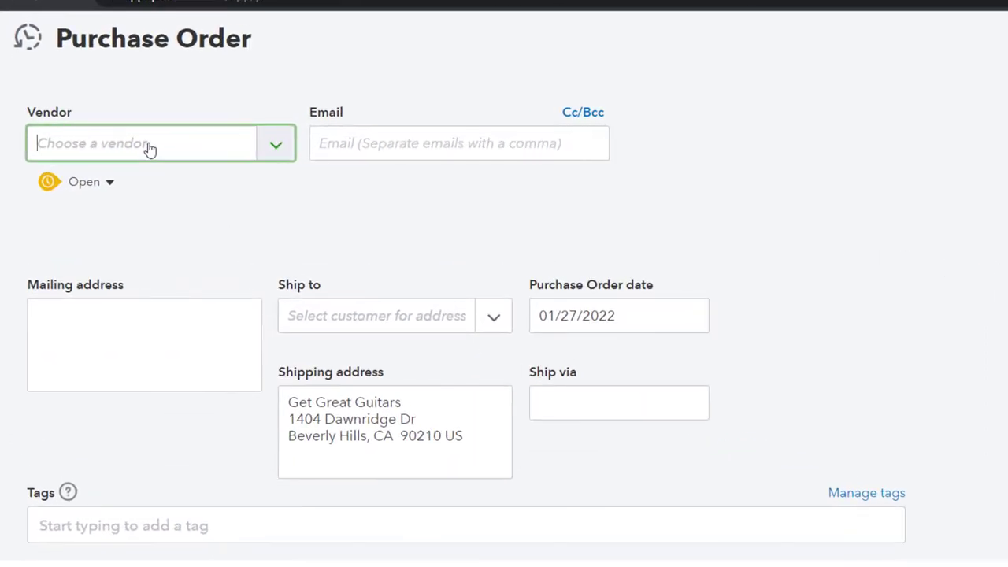
Add Fender as a new vendor and select it on the purchase order.
left_click(150, 149)
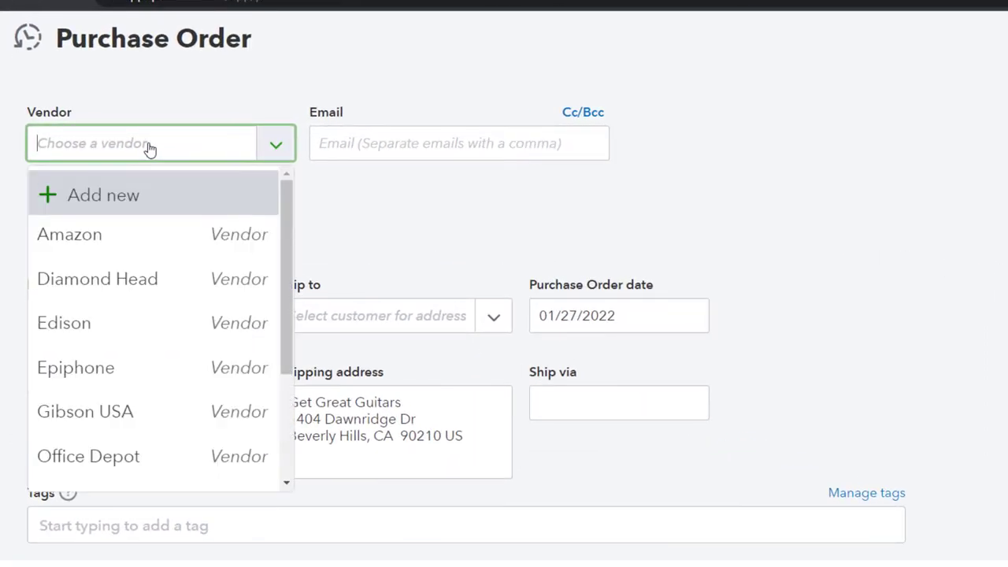
type("Fen")
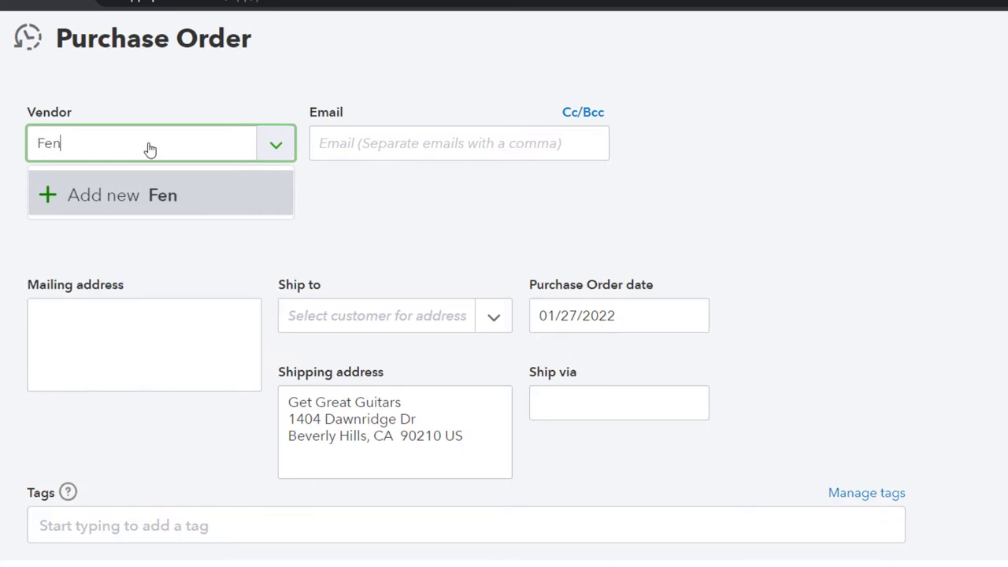
type("der")
key("Tab")
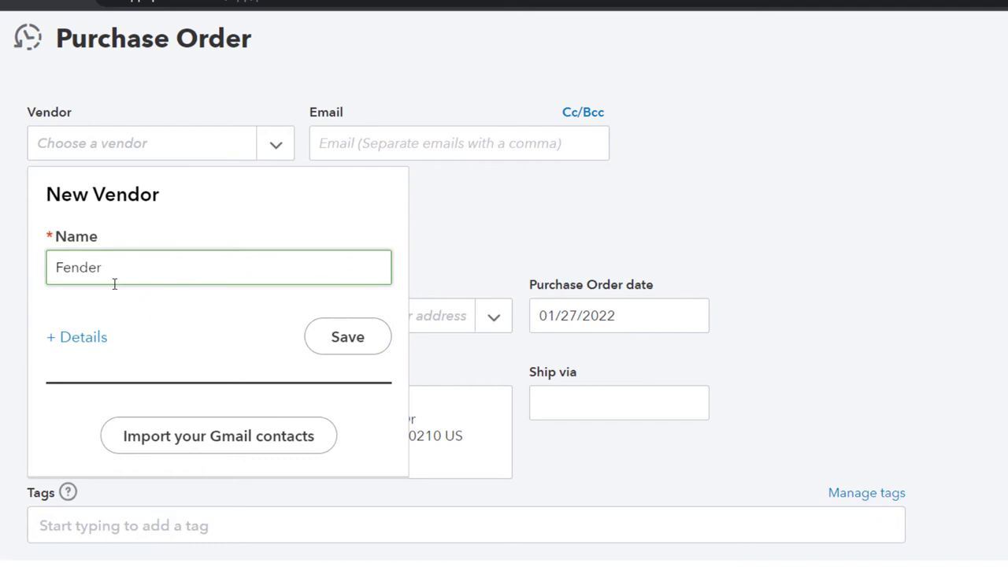
left_click(345, 342)
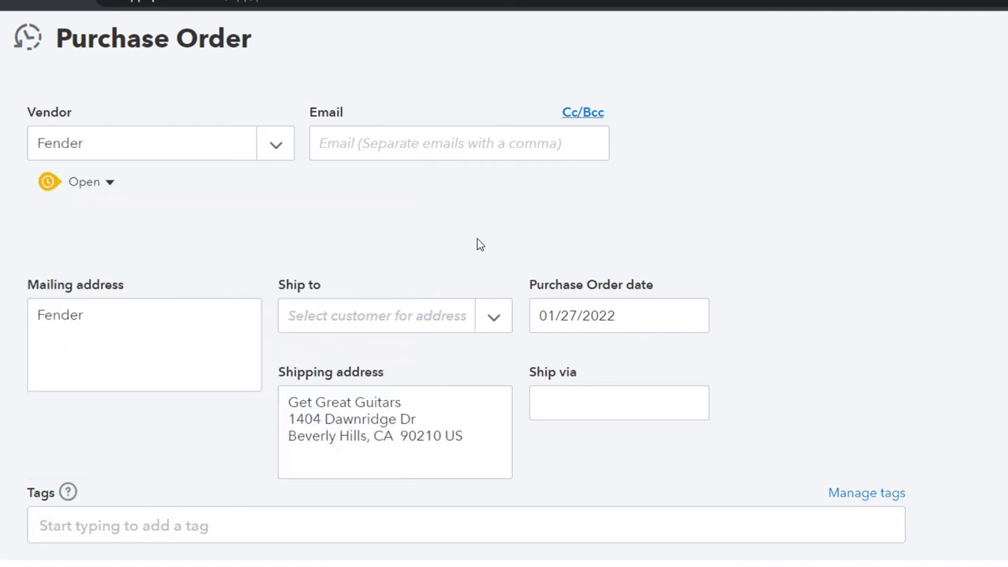
Change the purchase order date to 02/02/2022.
key("ctrl+plus")
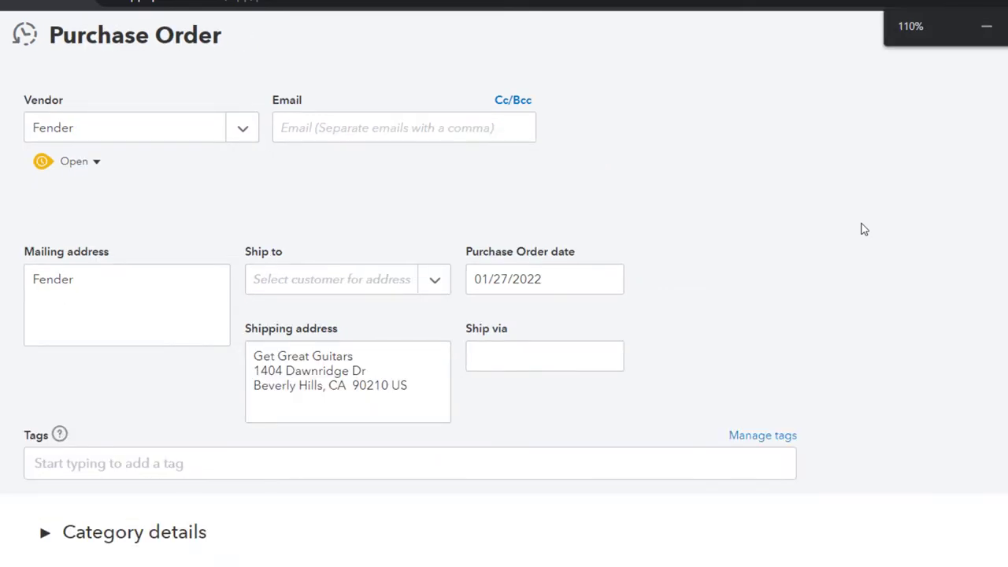
left_click(365, 127)
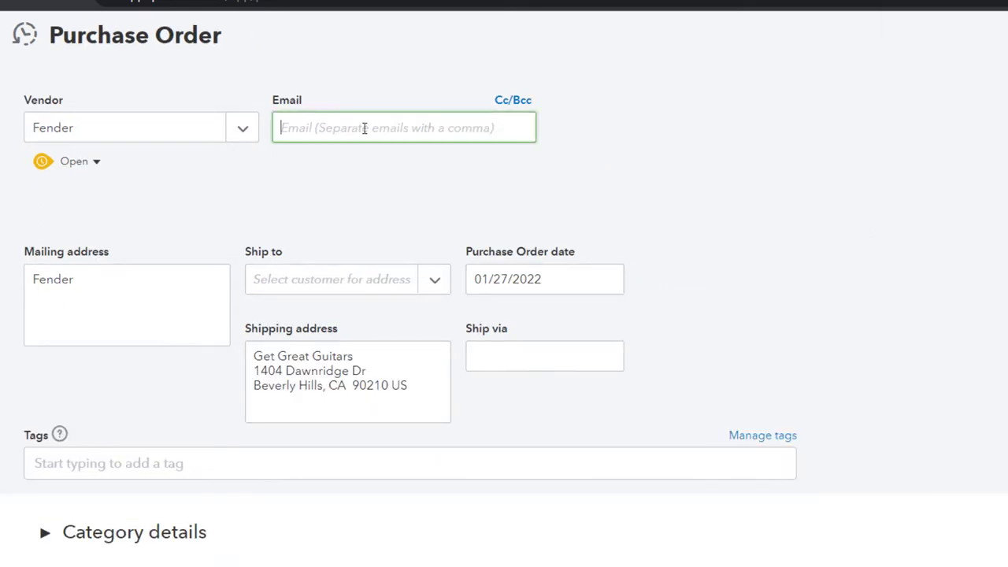
key("Tab")
key("Tab")
key("Tab")
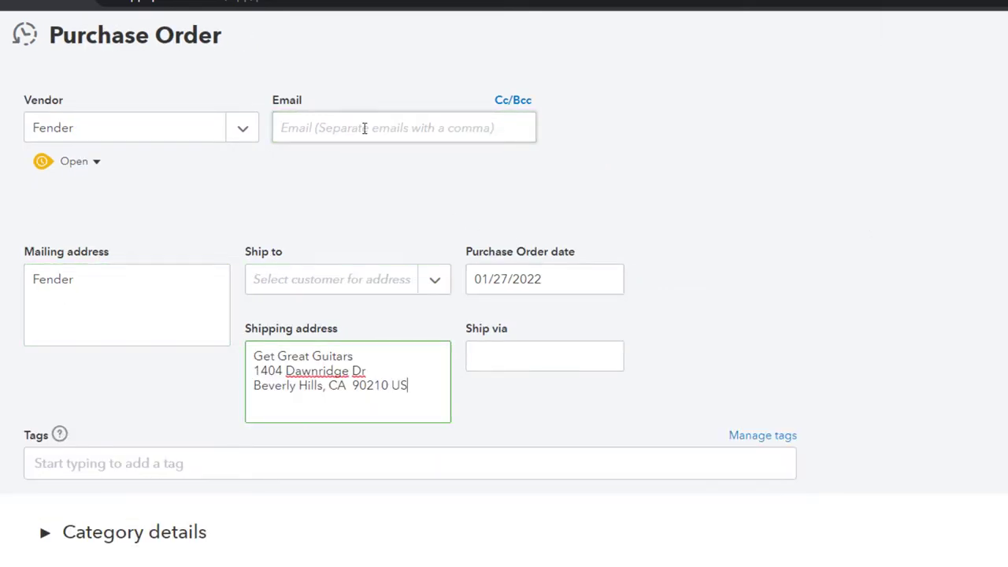
left_click(578, 281)
type("02/02/2022")
key("Tab")
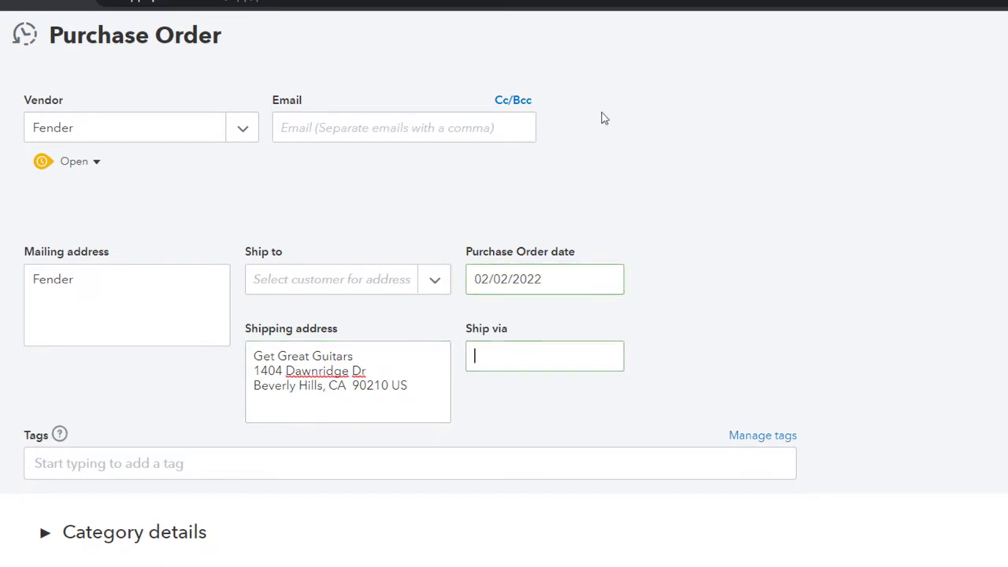
scroll(759, 191, "down", 1)
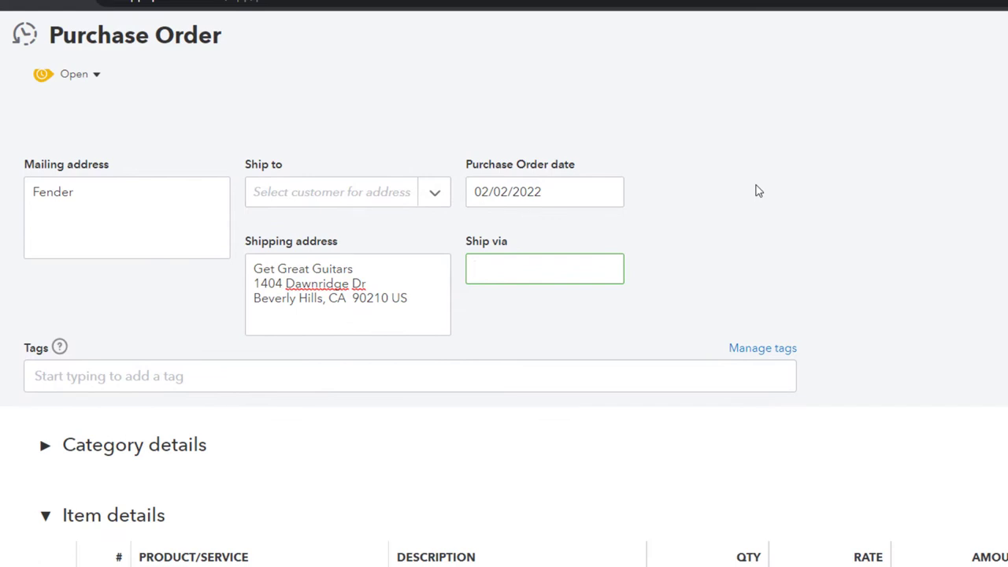
Enter SQ as line 1's product and choose to add it as a new product.
scroll(758, 190, "up", 1)
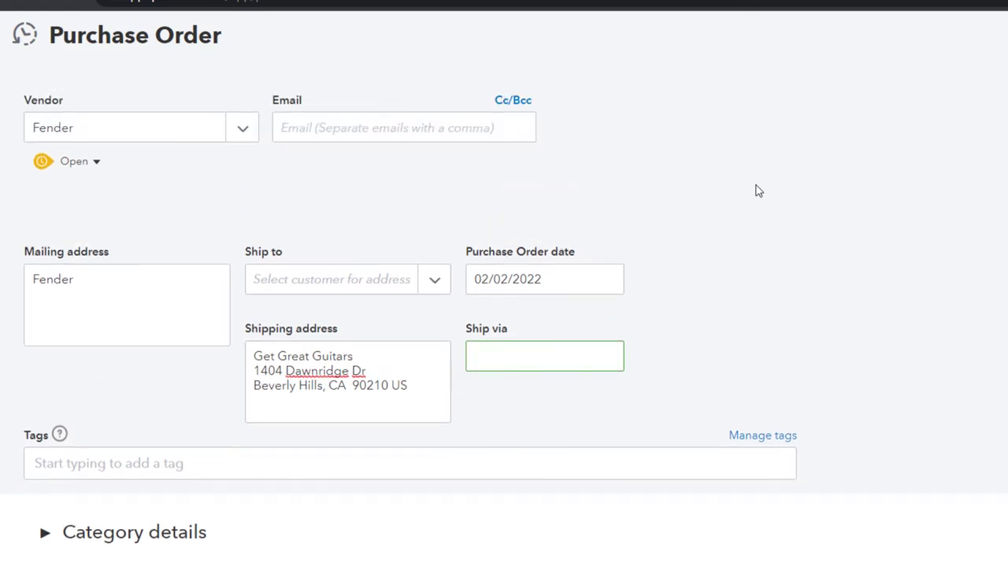
scroll(759, 191, "down", 1)
scroll(758, 188, "down", 3)
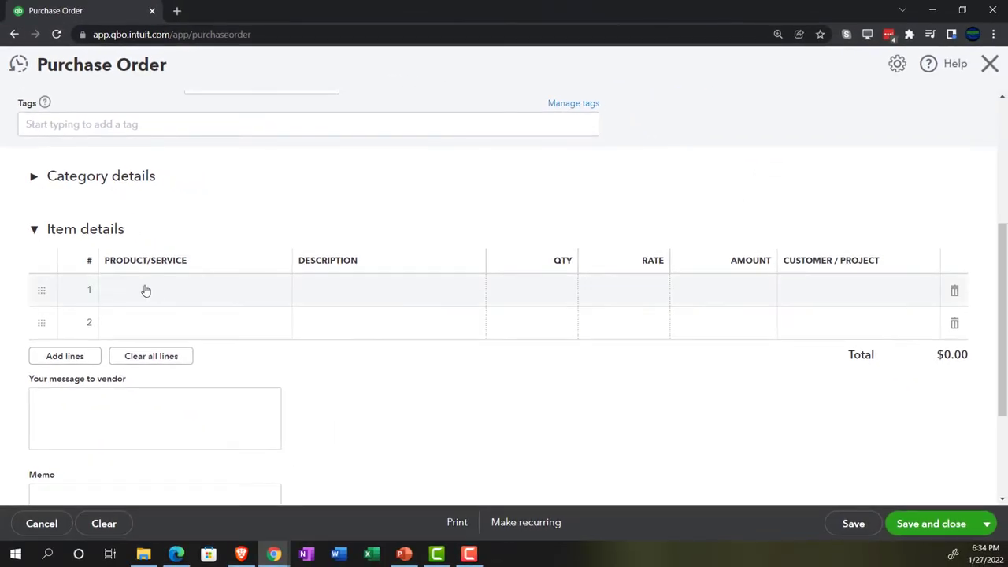
left_click(152, 298)
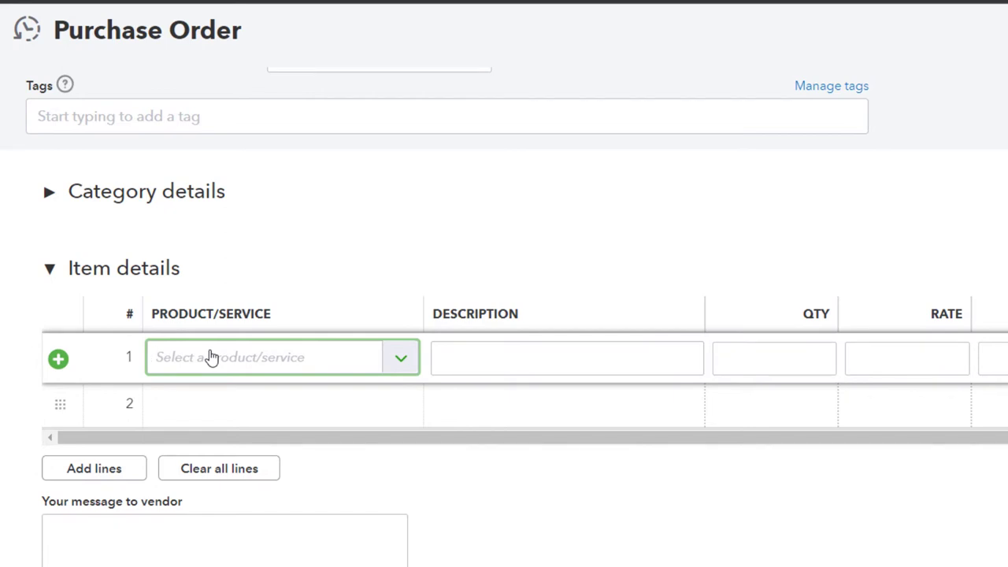
type("SQ")
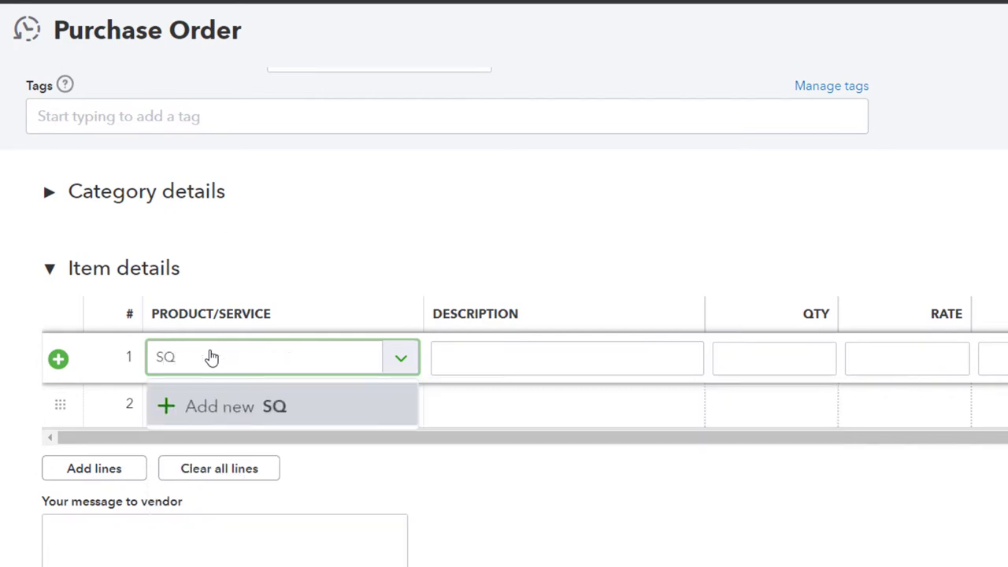
key("Tab")
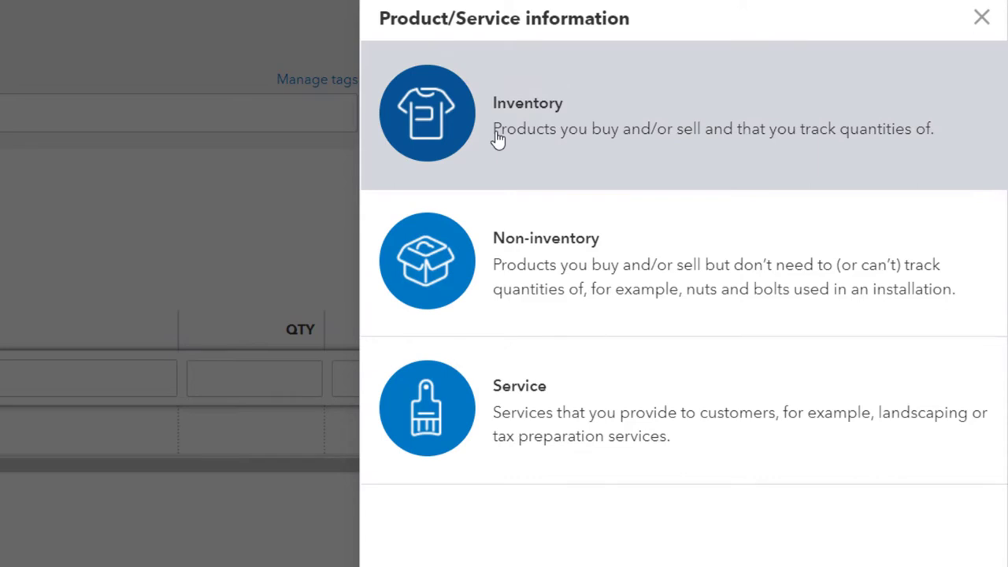
Make SQ an inventory item with the description 'Squire'.
left_click(498, 138)
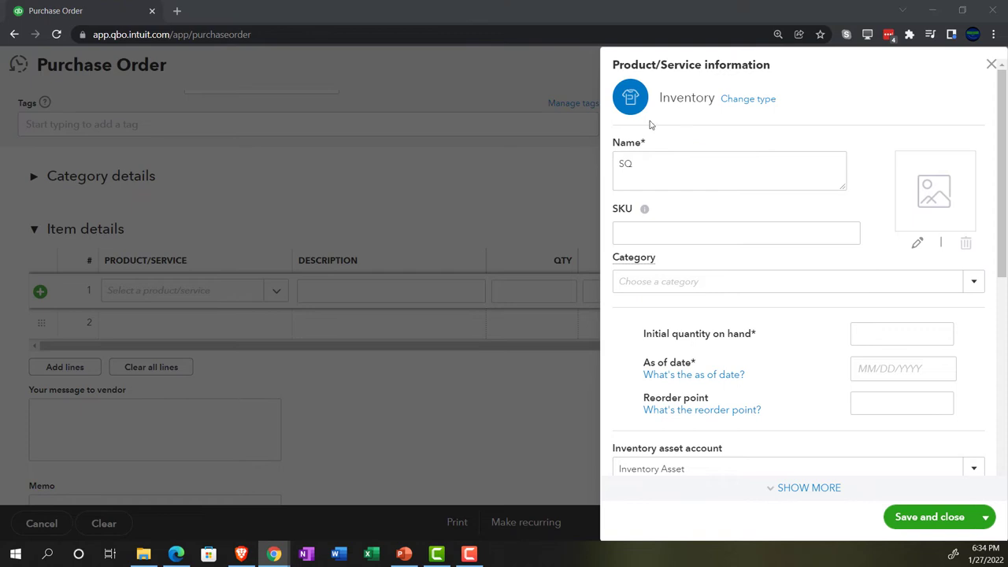
scroll(635, 189, "down", 2)
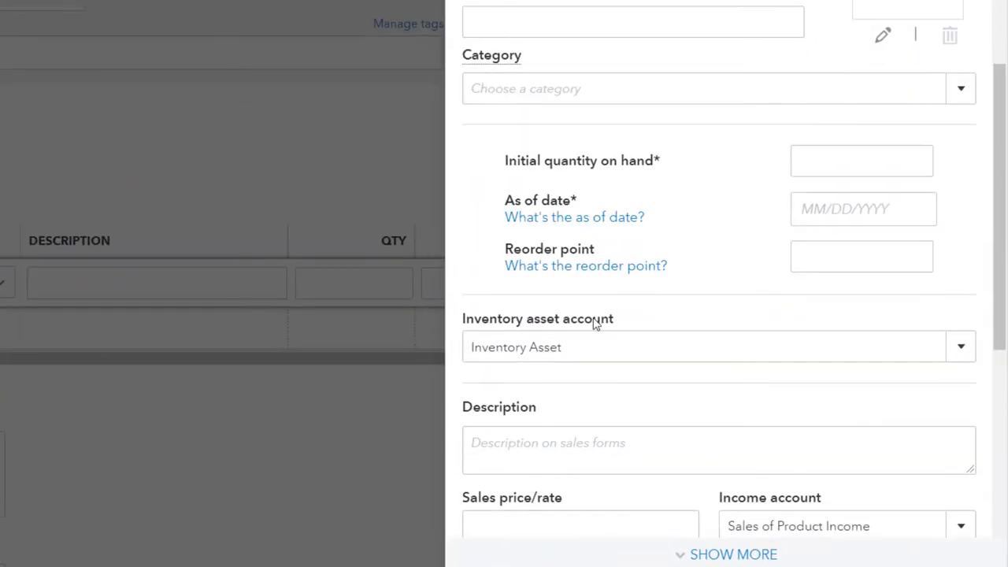
scroll(551, 350, "down", 1)
left_click(510, 371)
scroll(510, 371, "up", 2)
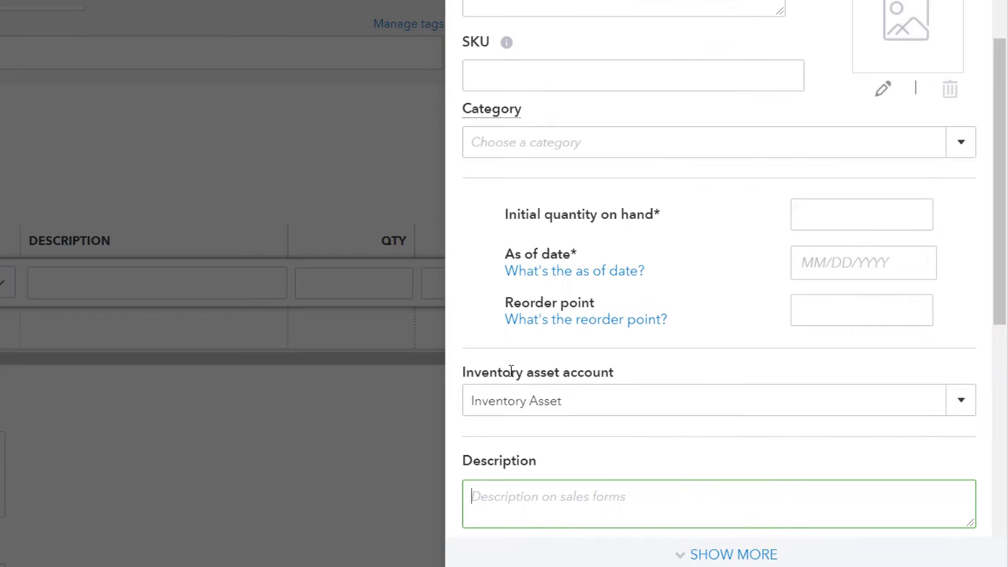
scroll(510, 371, "down", 1)
type("Squire")
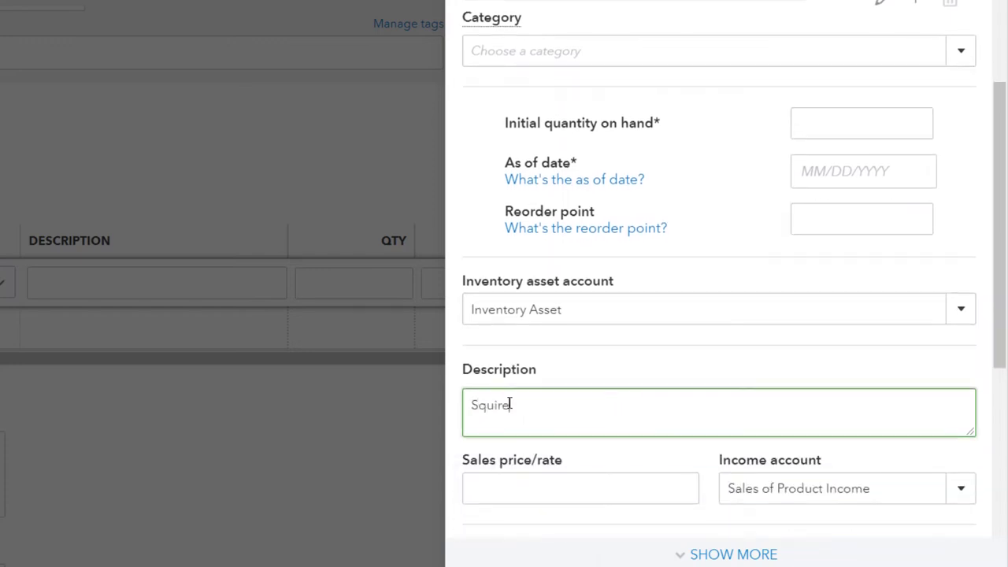
scroll(614, 407, "up", 3)
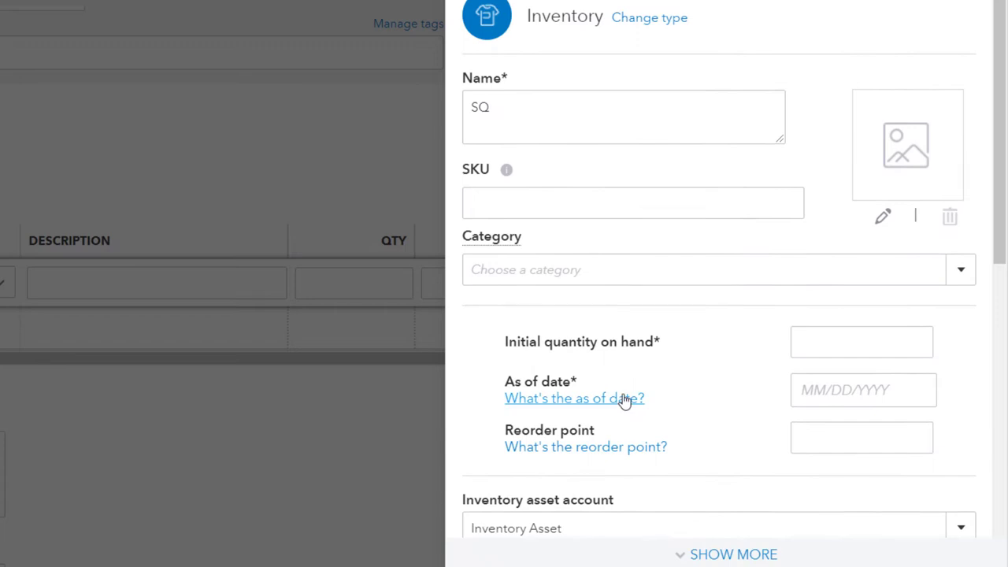
Set the initial quantity on hand to 0 as of 01/27/2022.
left_click(806, 335)
type("0")
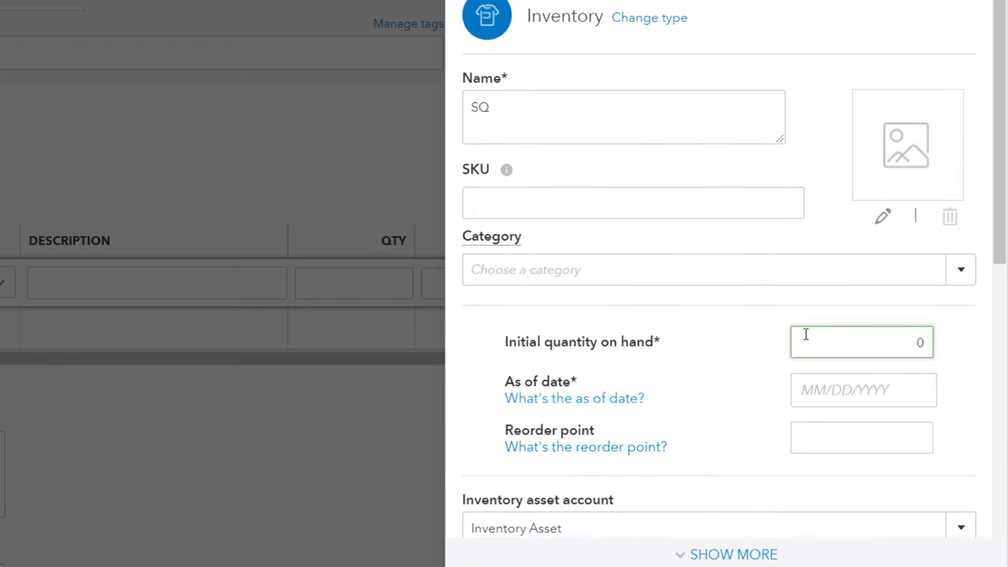
key("Tab")
scroll(803, 311, "down", 1)
scroll(803, 311, "down", 1)
left_click(897, 296)
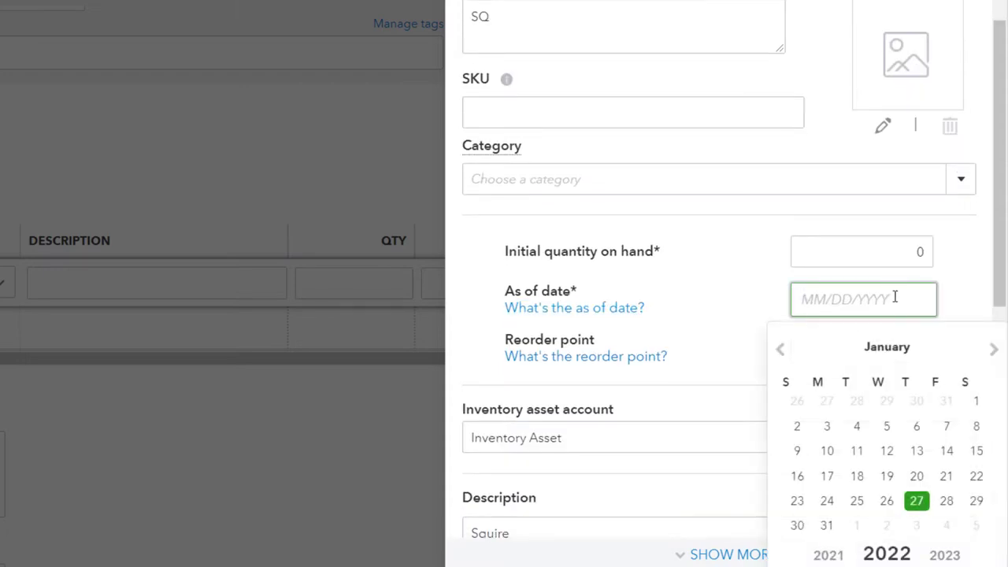
left_click(913, 503)
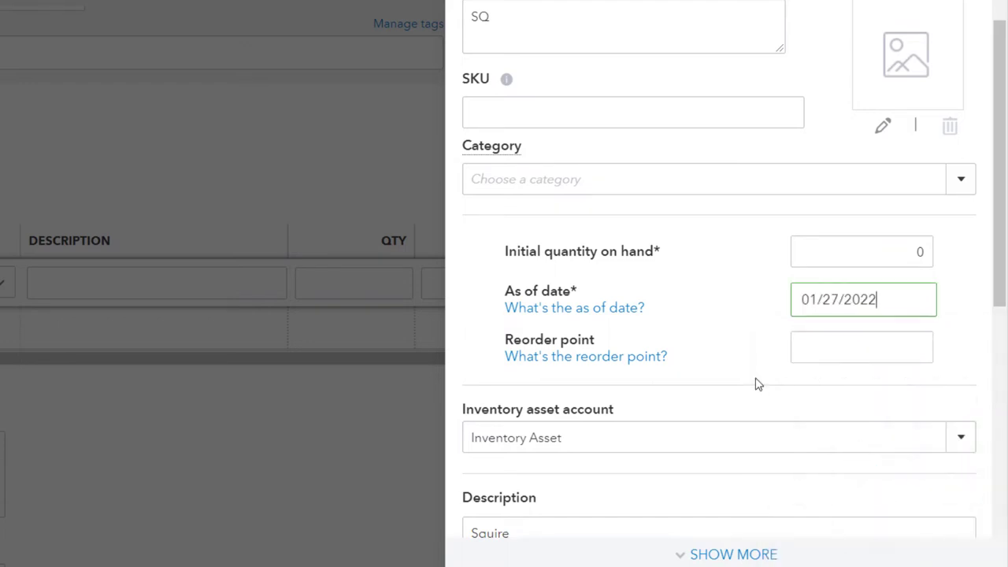
Set the SQ item's sales price to 244.
scroll(755, 383, "down", 1)
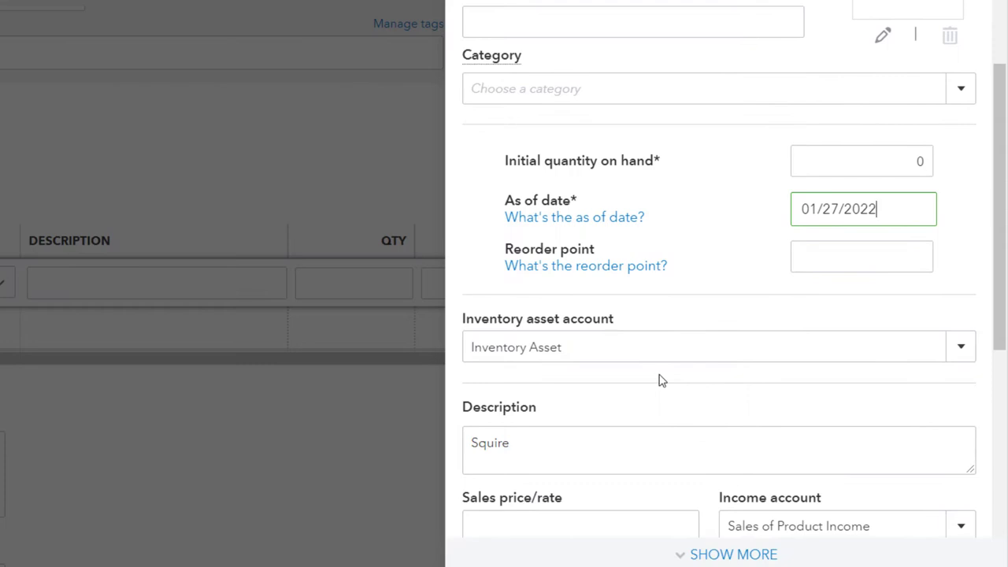
scroll(666, 378, "down", 1)
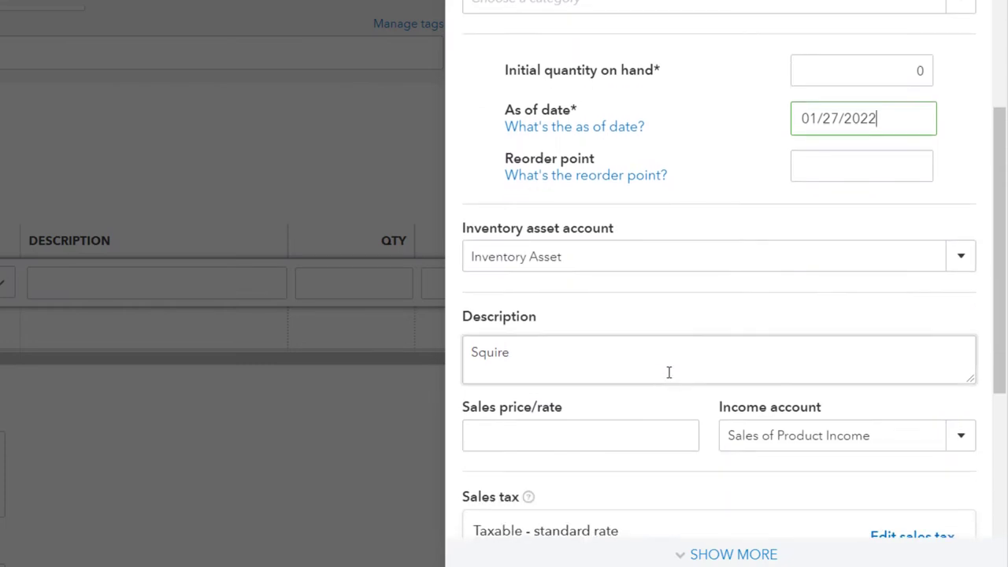
scroll(668, 373, "down", 1)
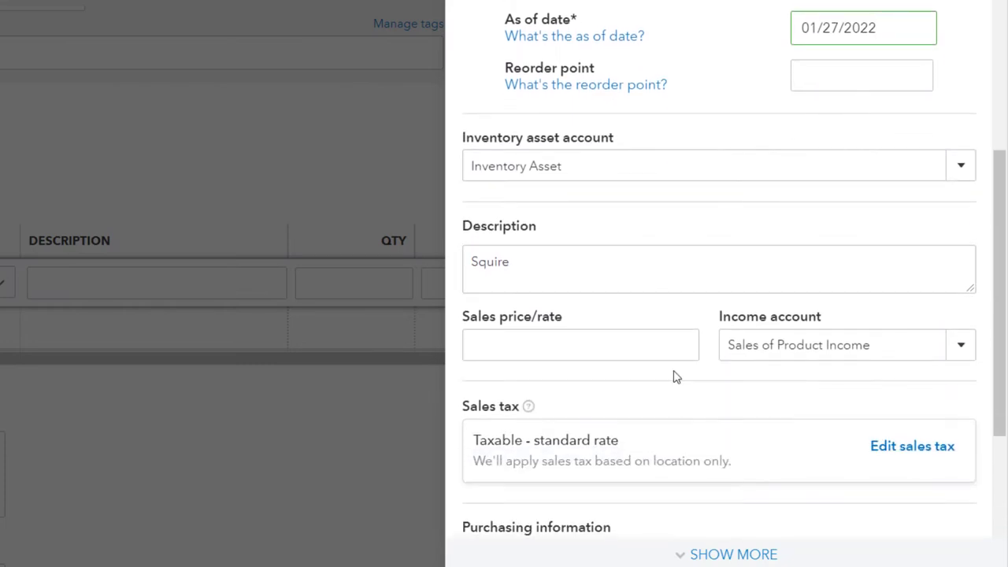
left_click(621, 348)
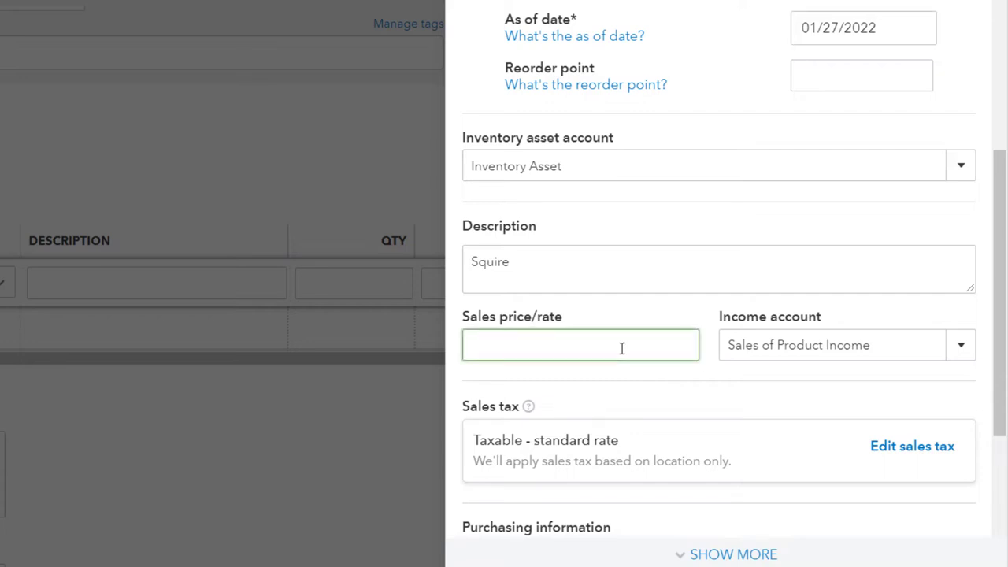
type("244")
key("Tab")
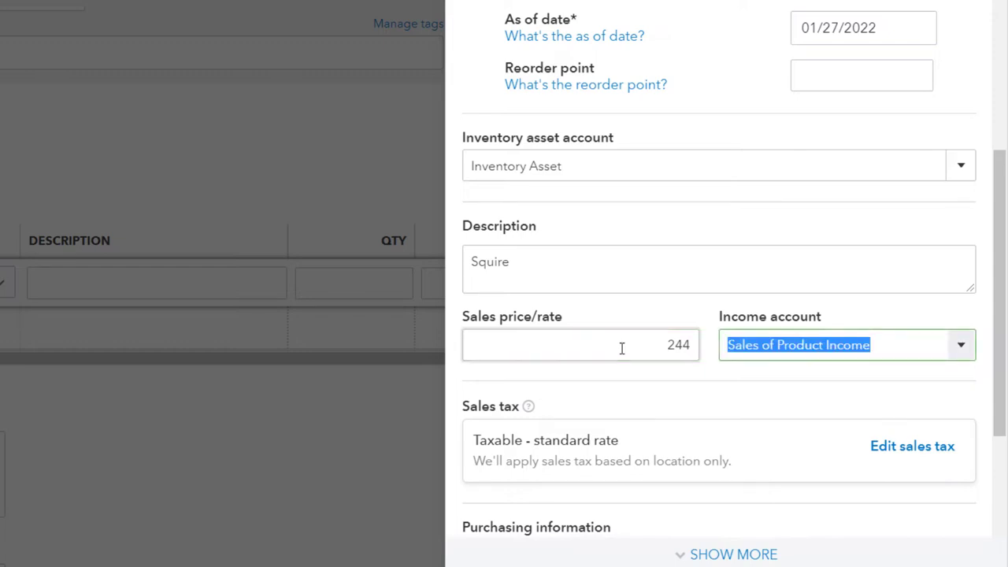
Copy 'Squire' from the sales description into the purchase description.
scroll(621, 348, "down", 1)
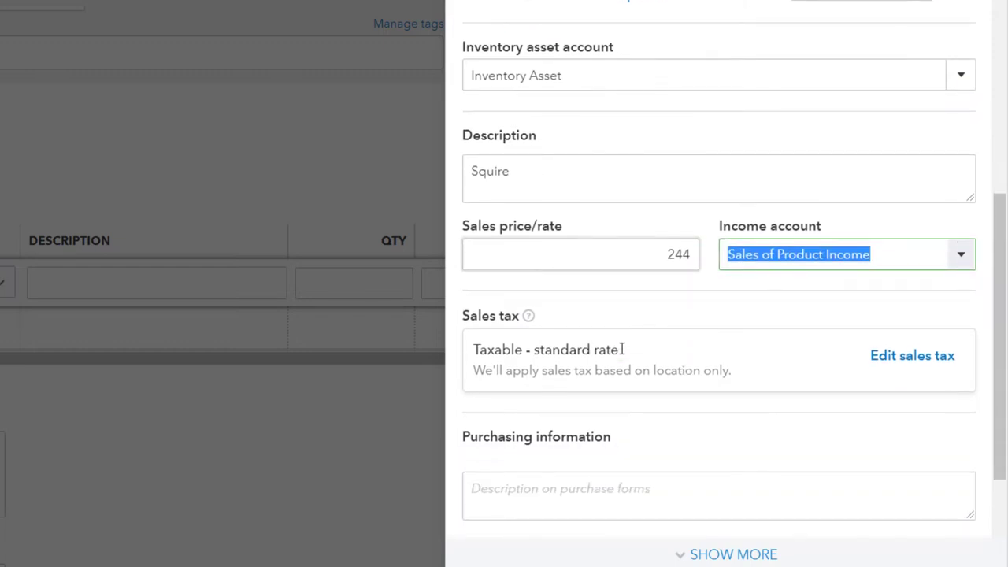
scroll(622, 348, "down", 1)
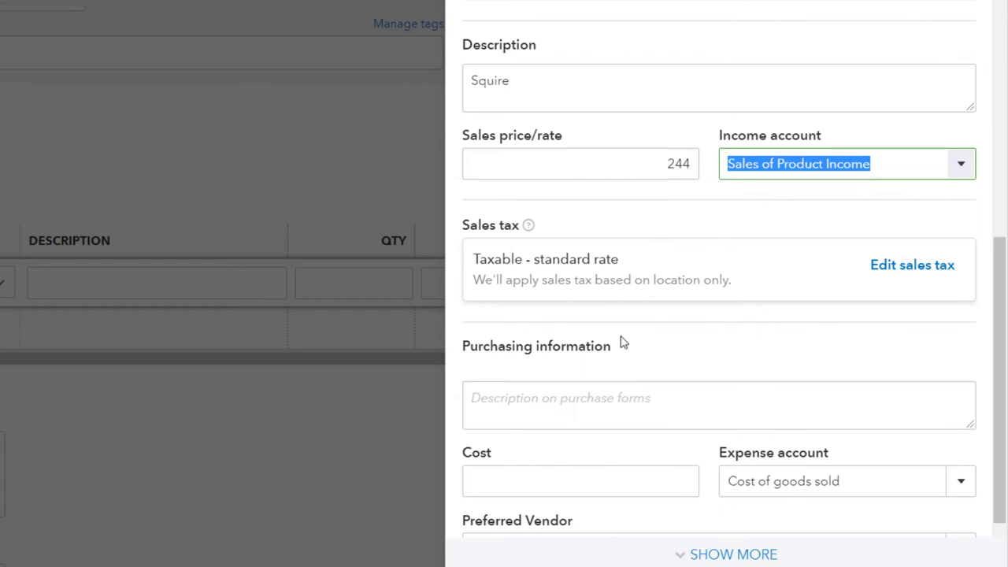
scroll(622, 342, "down", 1)
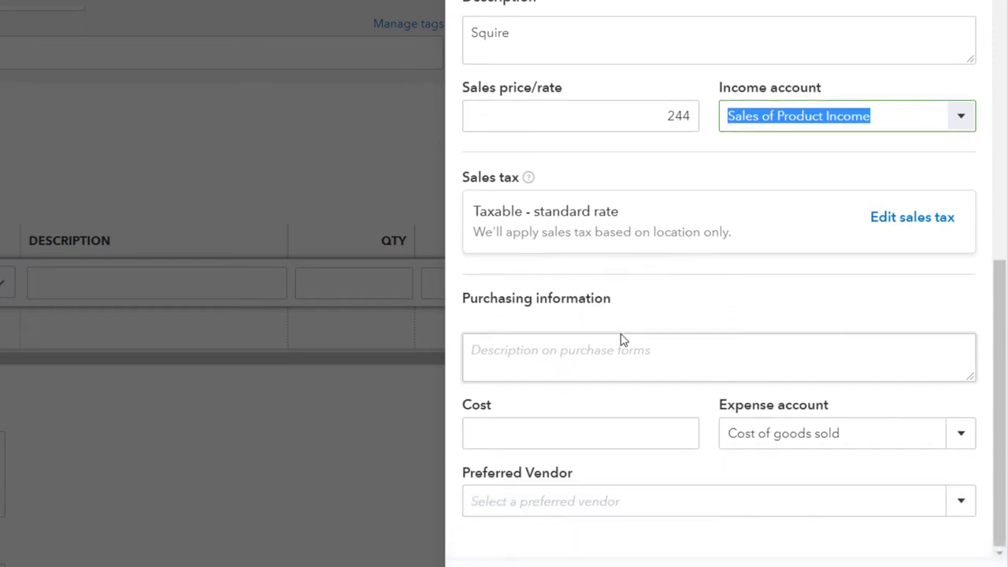
left_click(505, 31)
left_click_drag(505, 32, 473, 26)
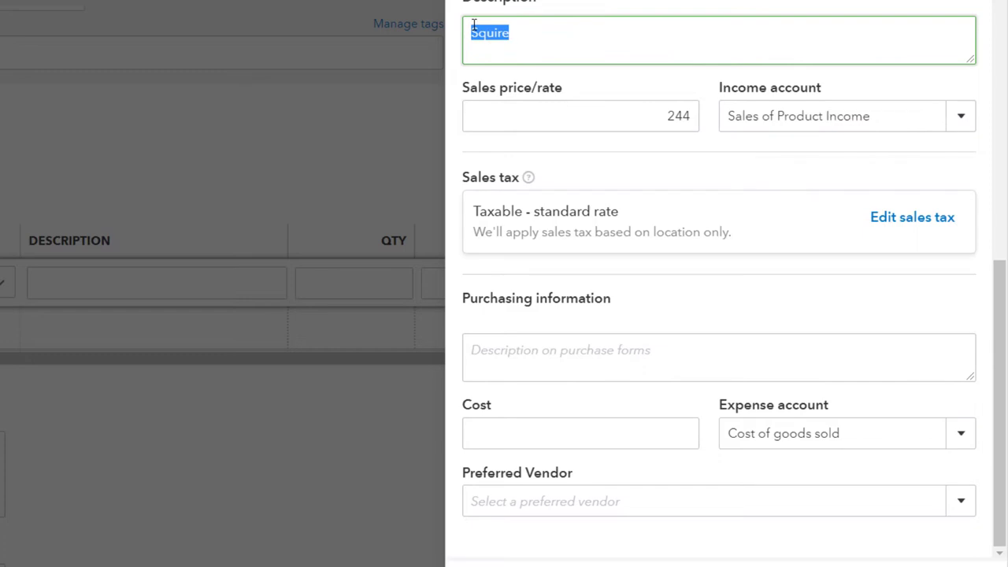
key("ctrl+c")
left_click(558, 366)
key("ctrl+v")
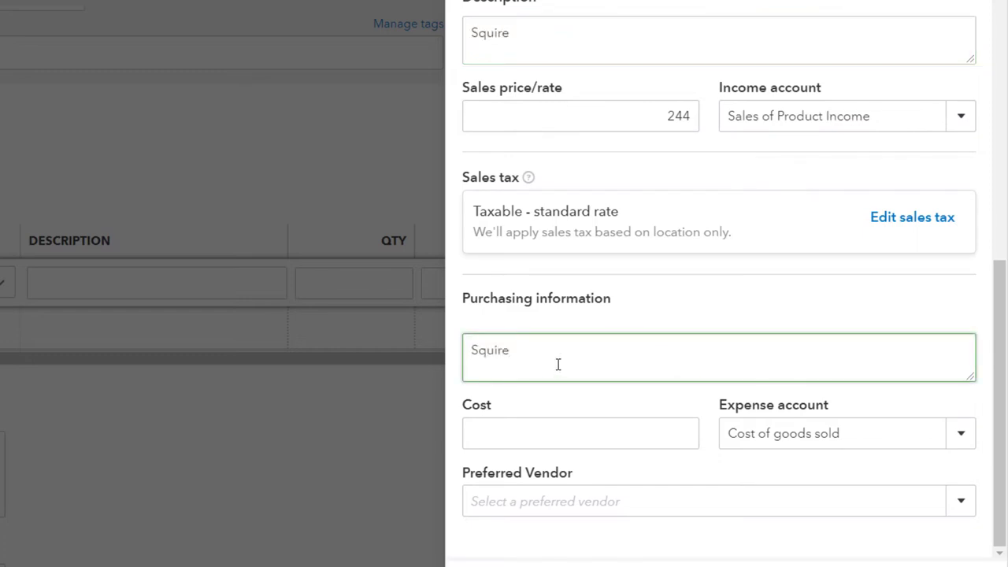
Set the item's cost to 168 and its preferred vendor to Fender.
left_click(534, 429)
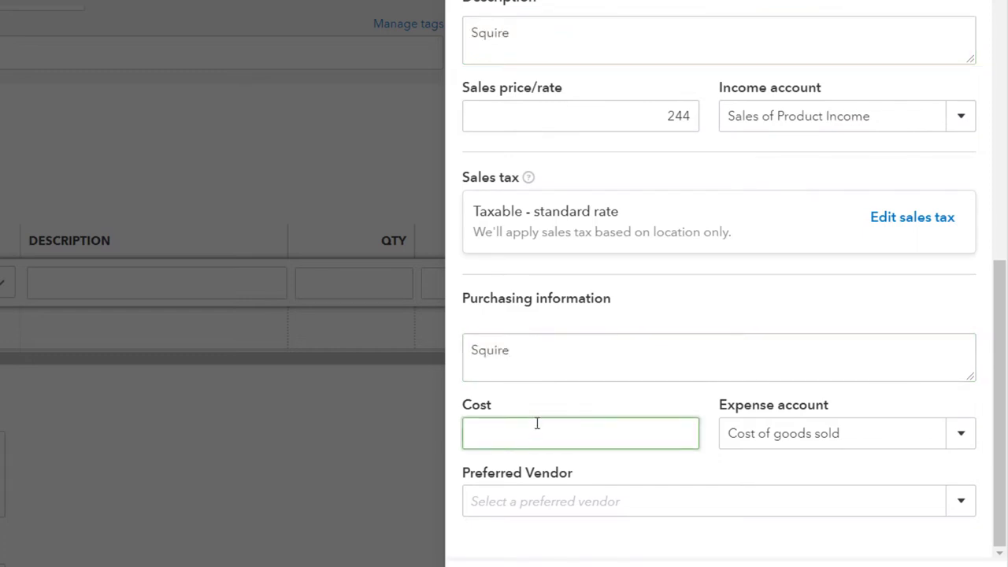
type("168")
key("Tab")
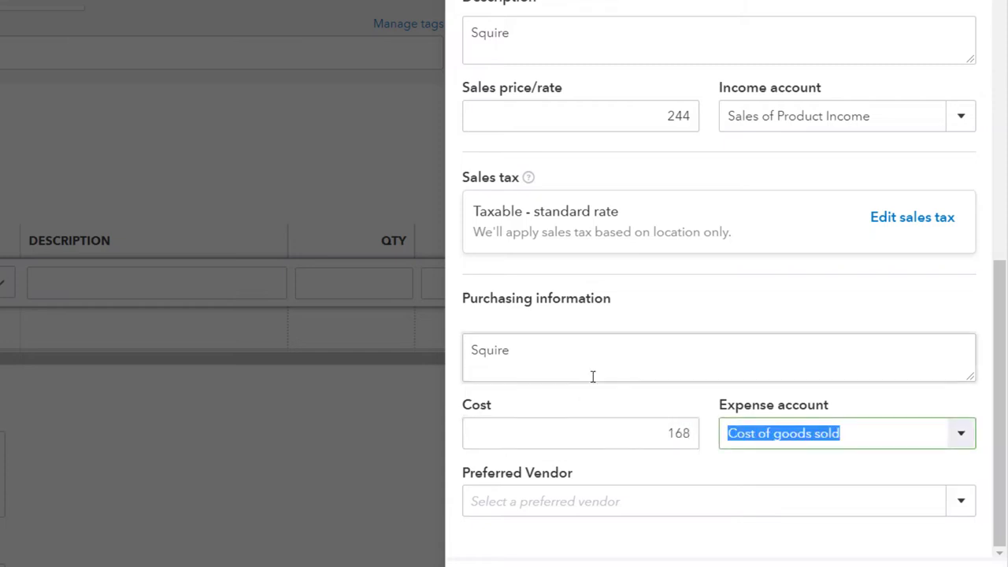
left_click(961, 506)
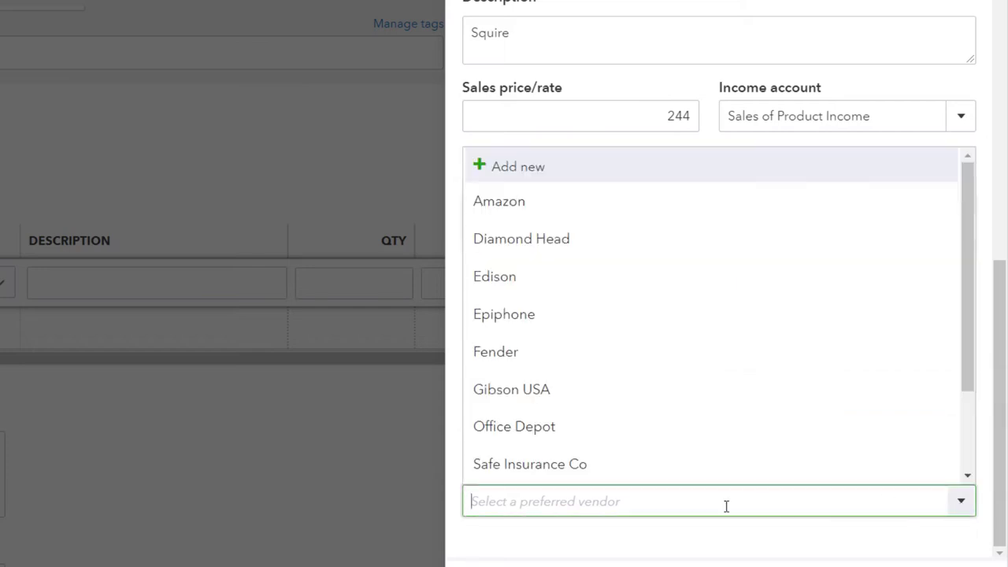
left_click(523, 360)
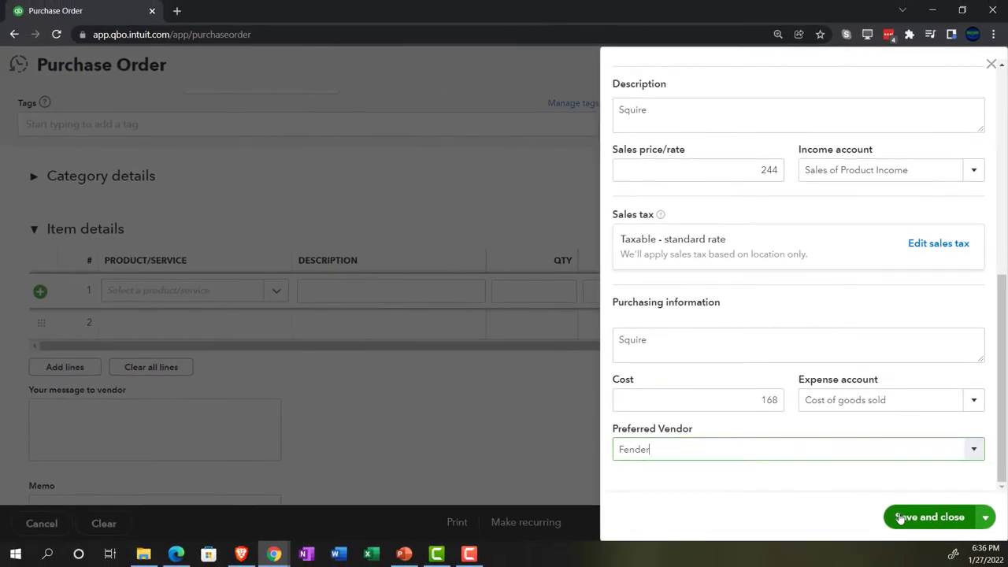
Save the SQ item to the order and change the order date to 02/09/2022.
left_click(920, 517)
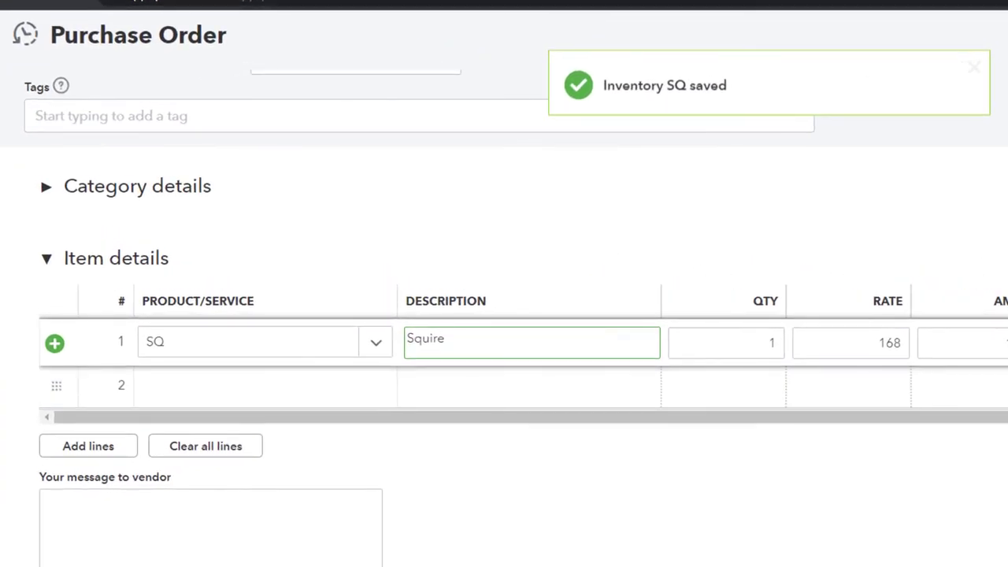
scroll(396, 437, "up", 3)
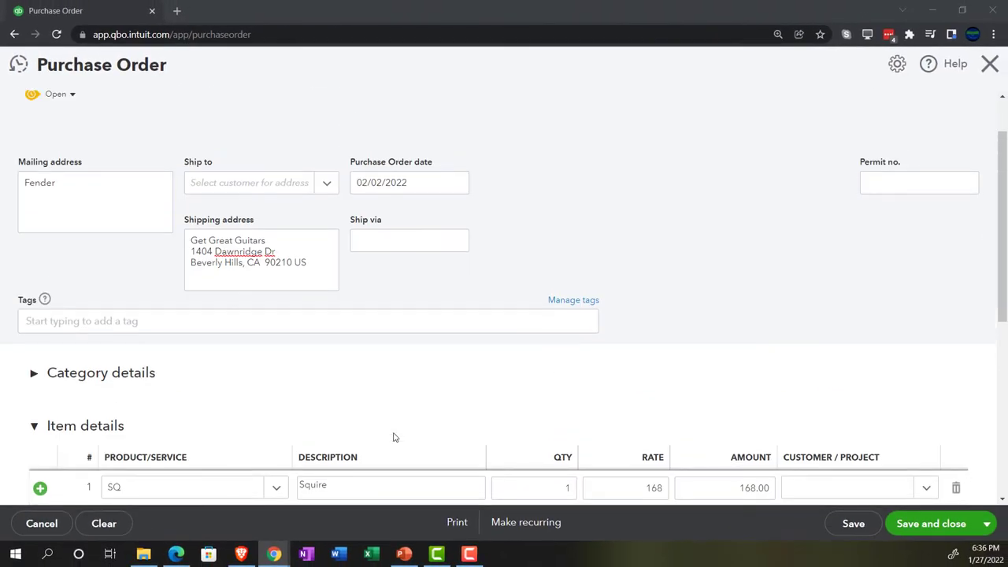
left_click(418, 187)
scroll(390, 206, "up", 1)
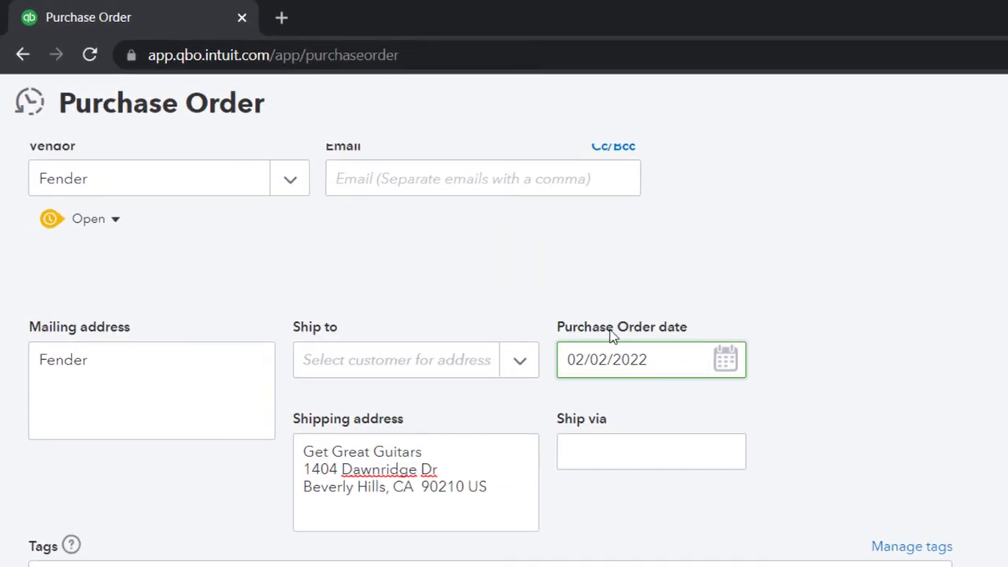
left_click(606, 359)
key("BackSpace")
type("9")
key("Tab")
left_click(945, 381)
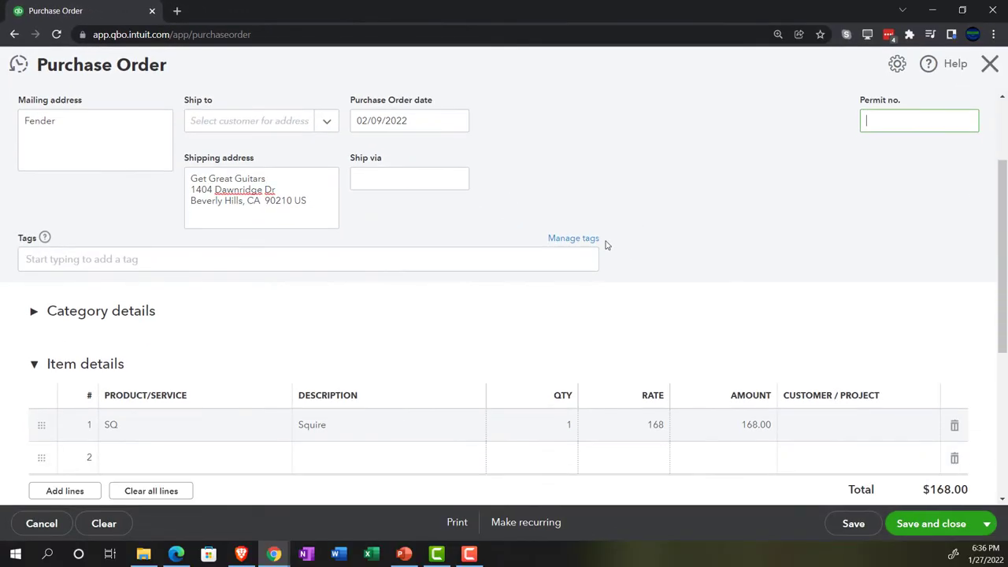
Order 20 Squire items at 168 each, totalling $3,360.00.
scroll(606, 245, "down", 1)
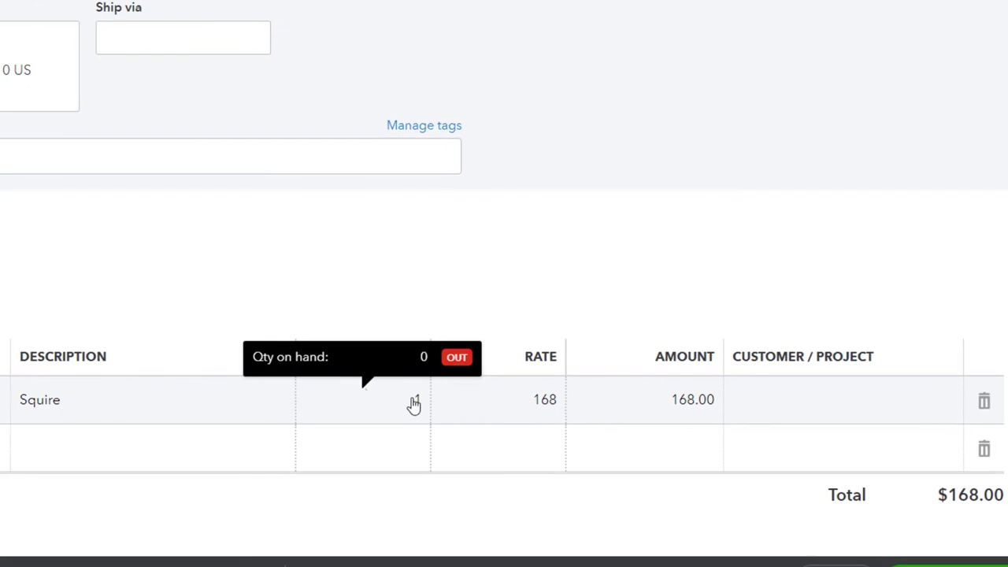
left_click(567, 398)
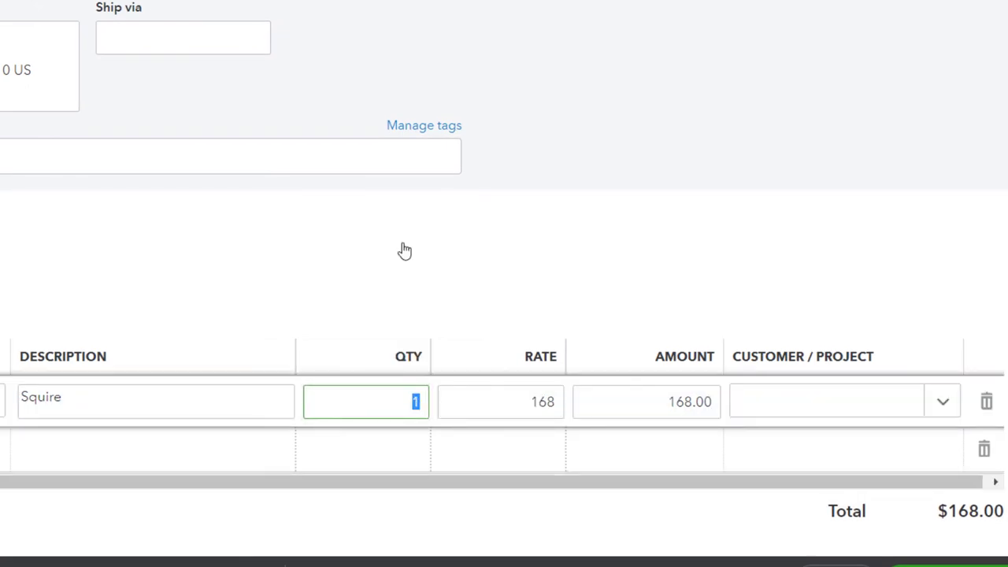
type("20")
key("Tab")
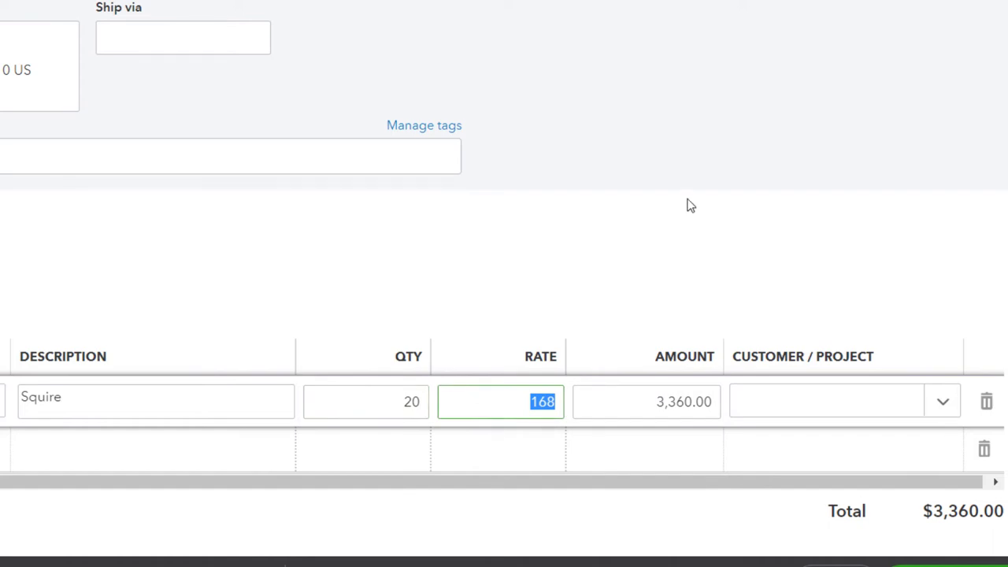
scroll(687, 205, "down", 1)
key("ctrl+minus")
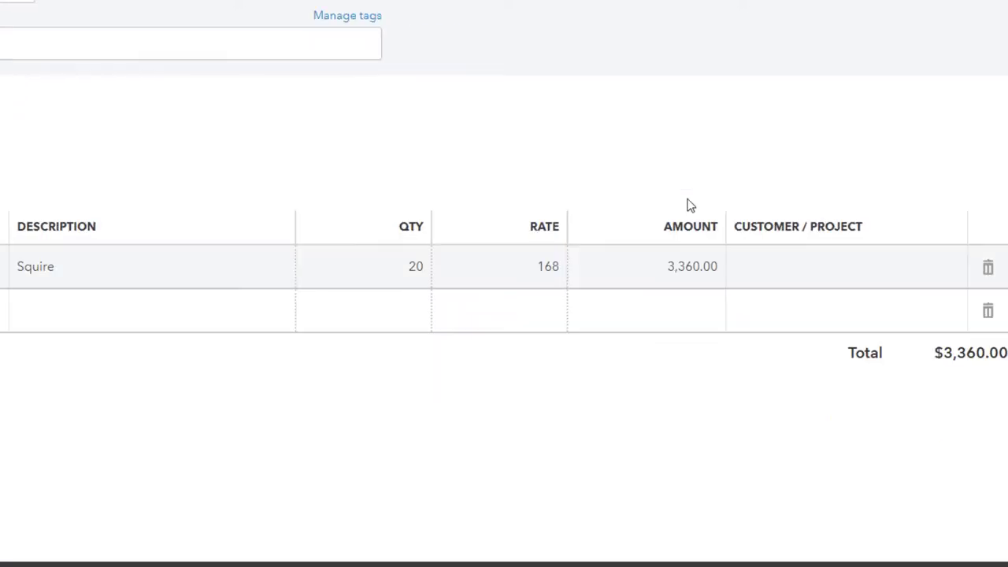
Assign the Squire line to New Music Stuff, saving it as a new customer.
left_click(786, 281)
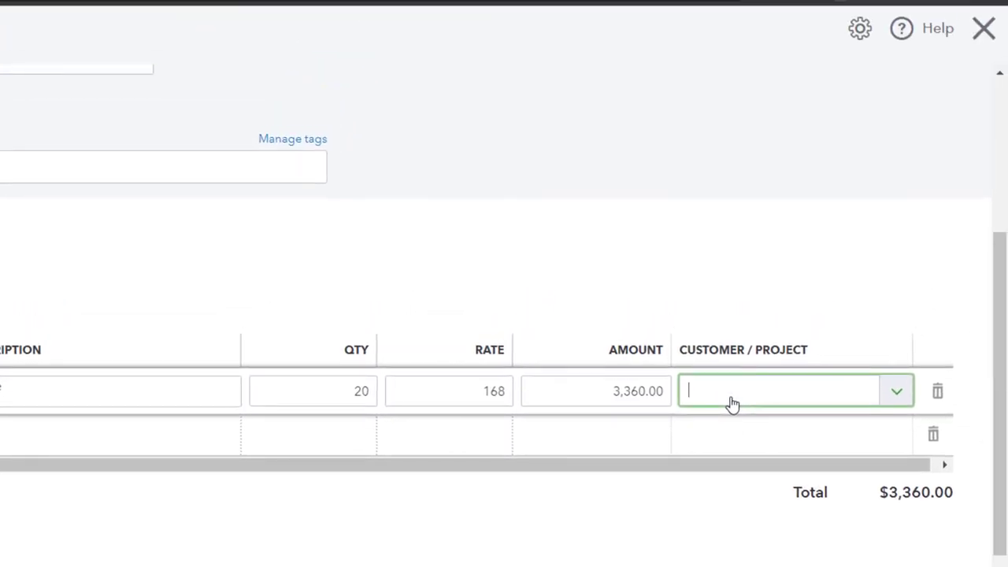
type("New Mus")
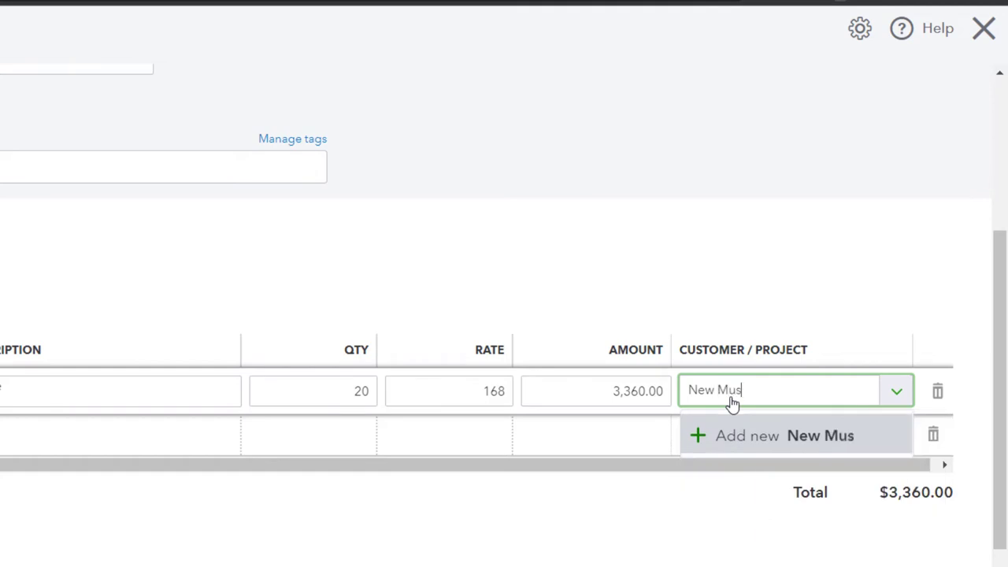
type("ic Stuff")
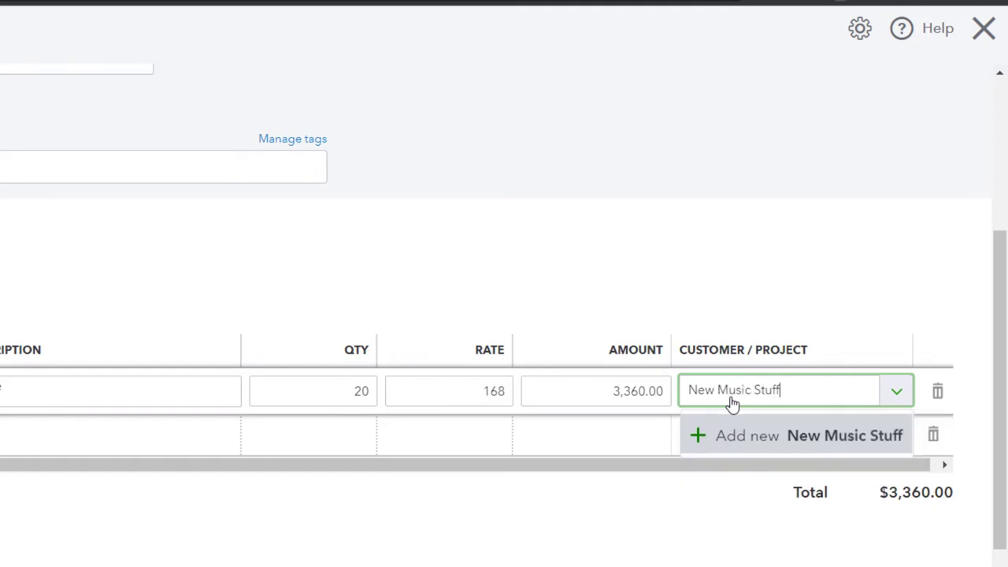
key("Return")
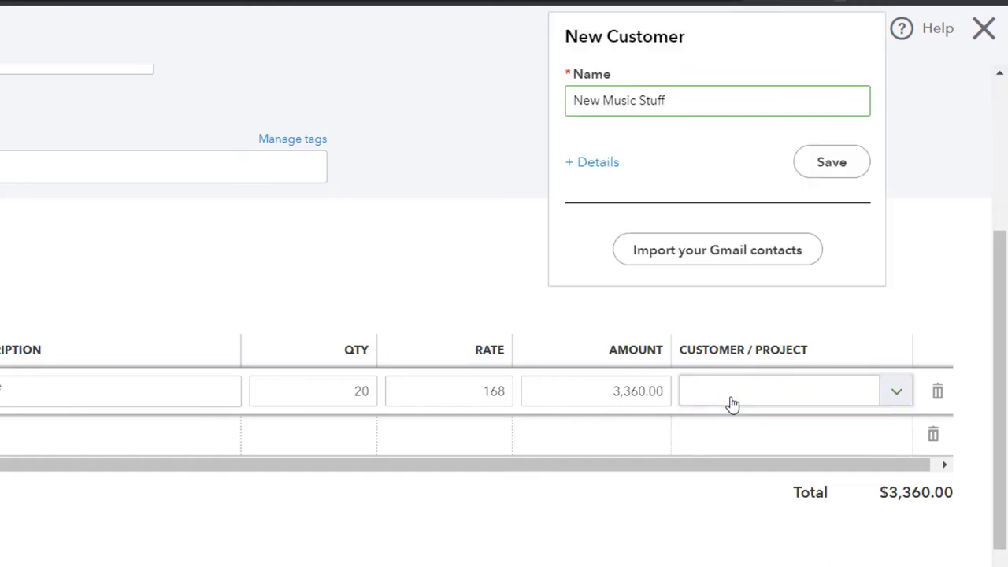
left_click(822, 173)
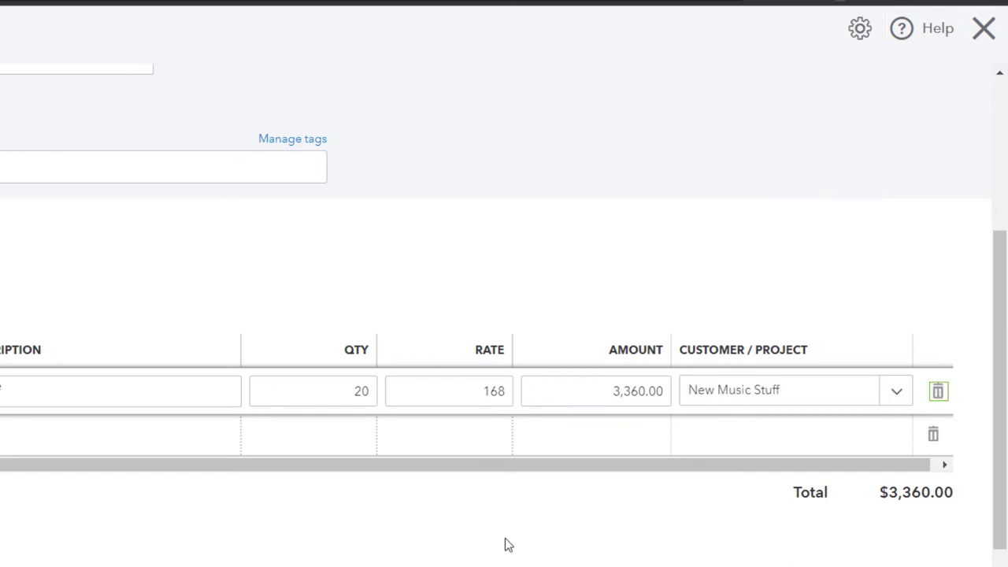
Restore the page zoom, then save and close the purchase order.
key("ctrl+plus")
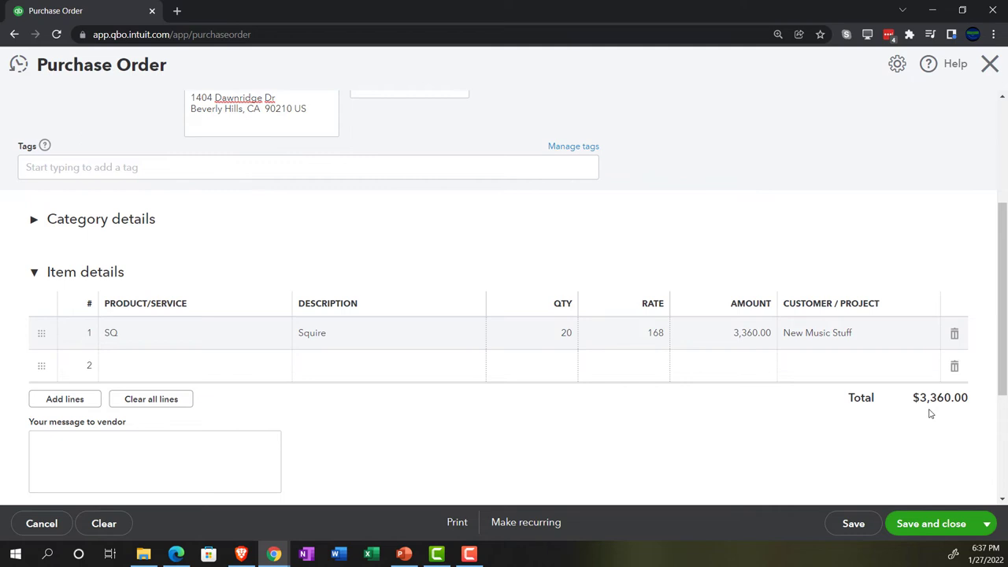
scroll(929, 413, "down", 1)
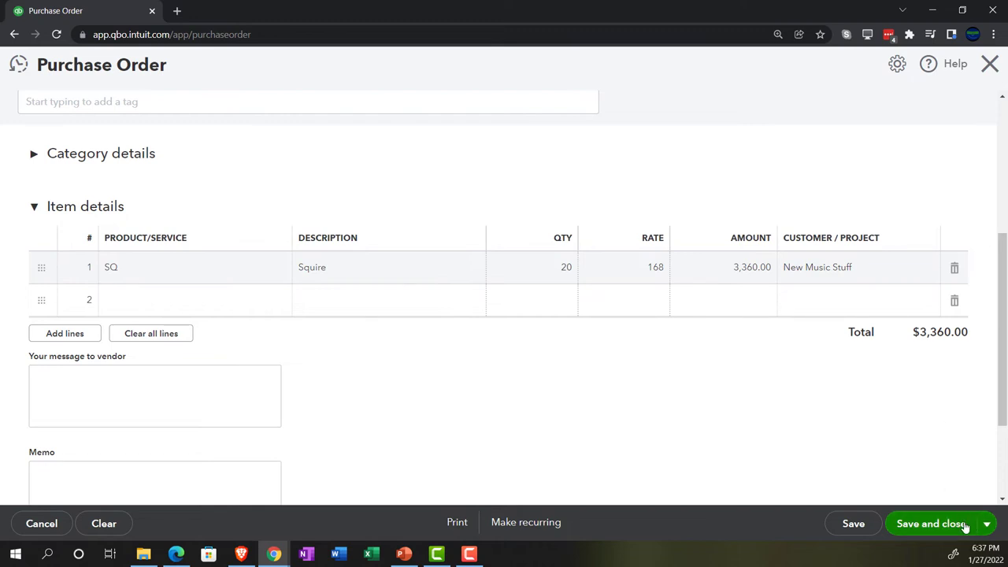
left_click(931, 524)
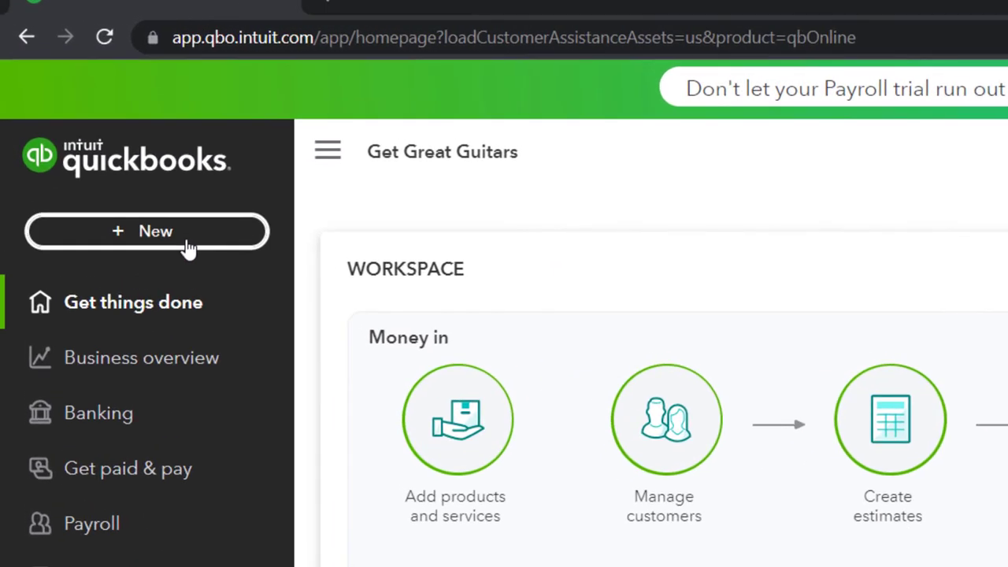
left_click(187, 244)
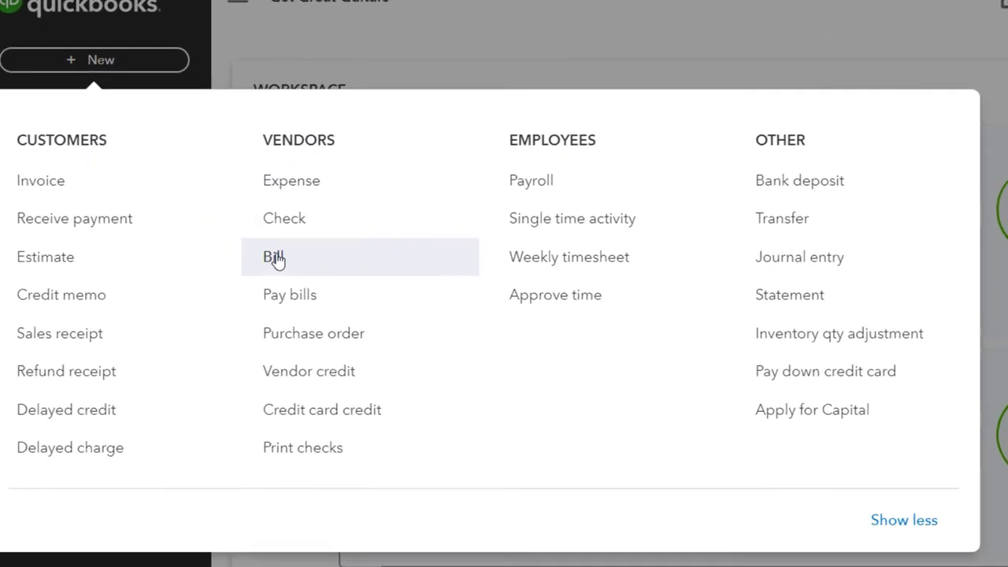
left_click(274, 257)
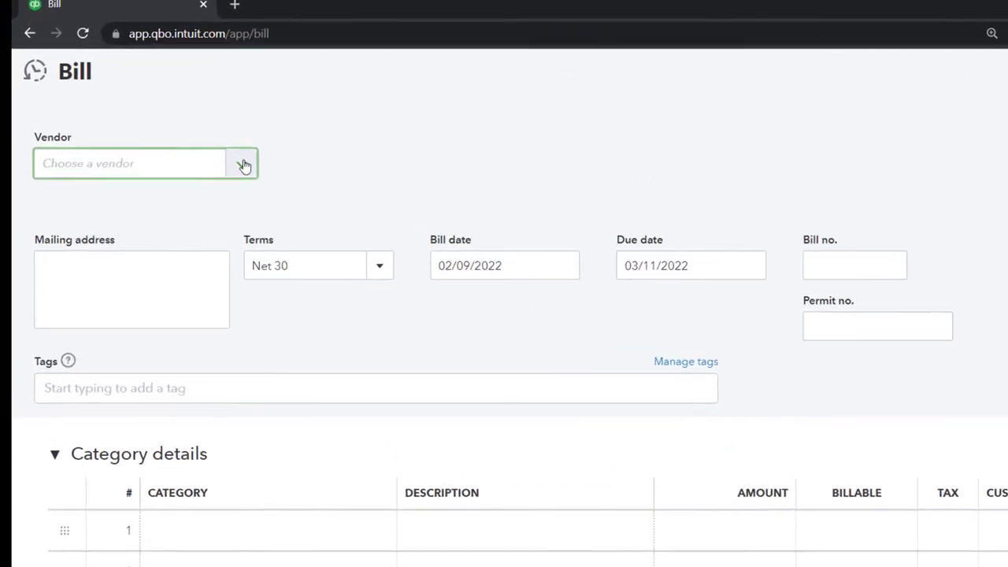
left_click(244, 165)
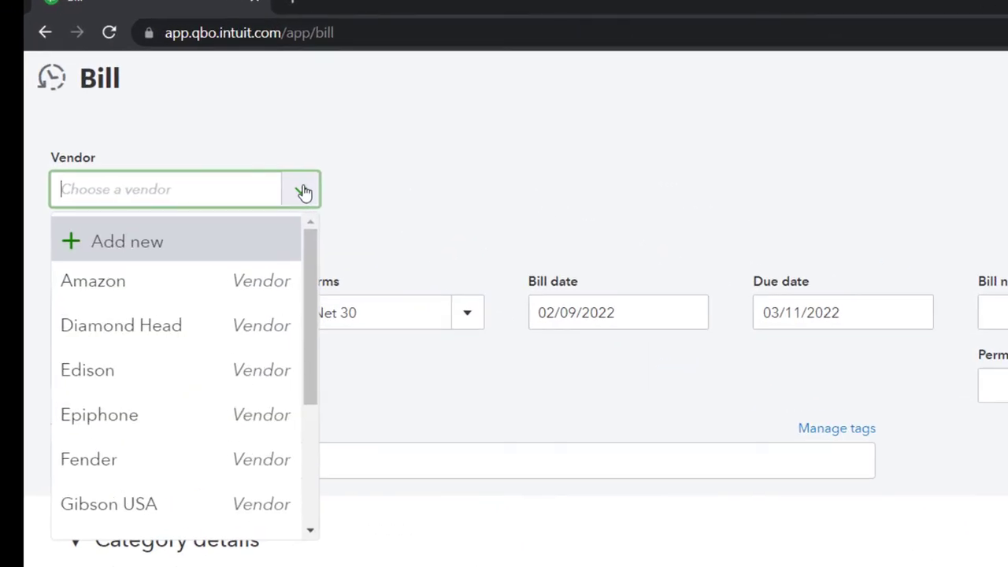
type("fe")
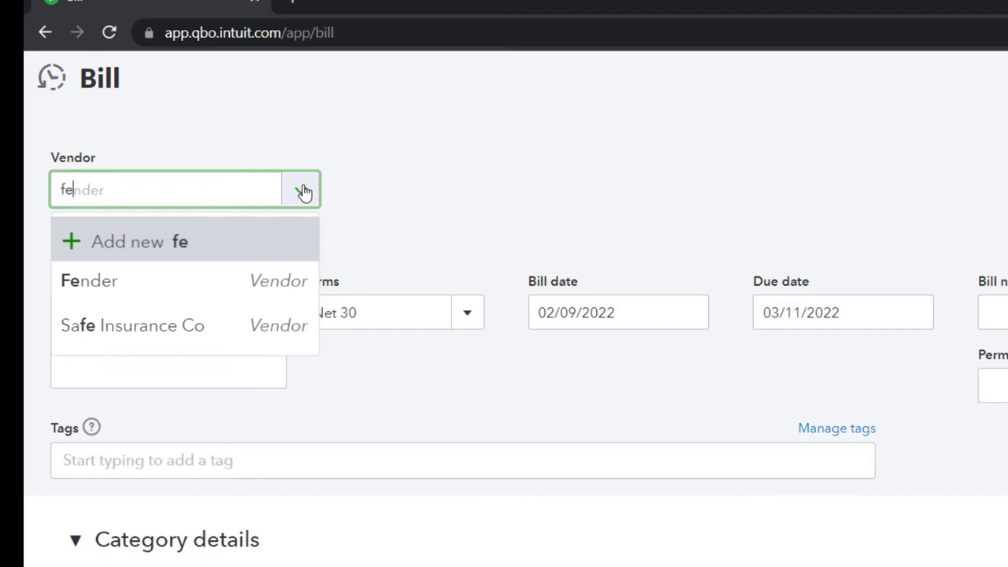
key("Down")
key("Down")
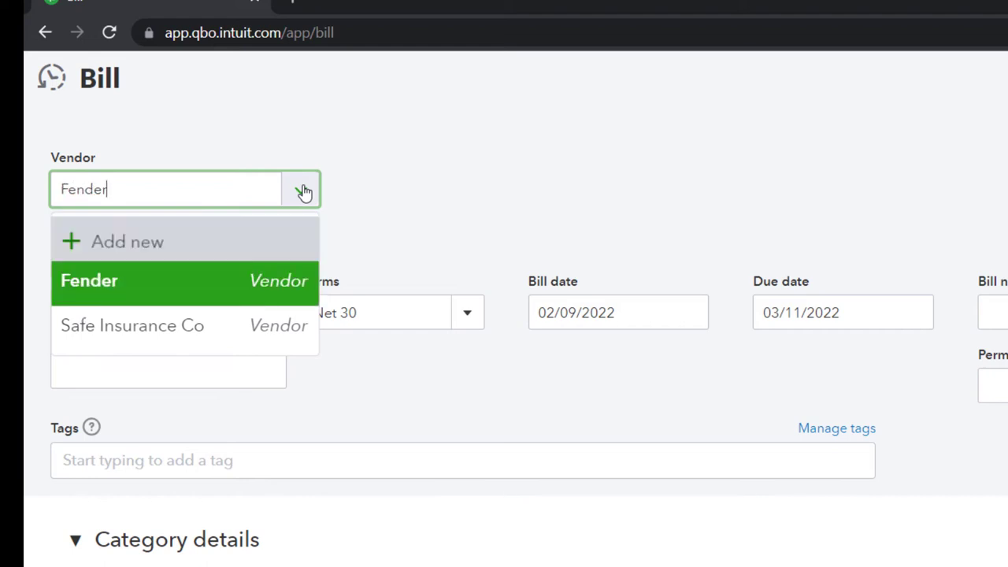
key("Return")
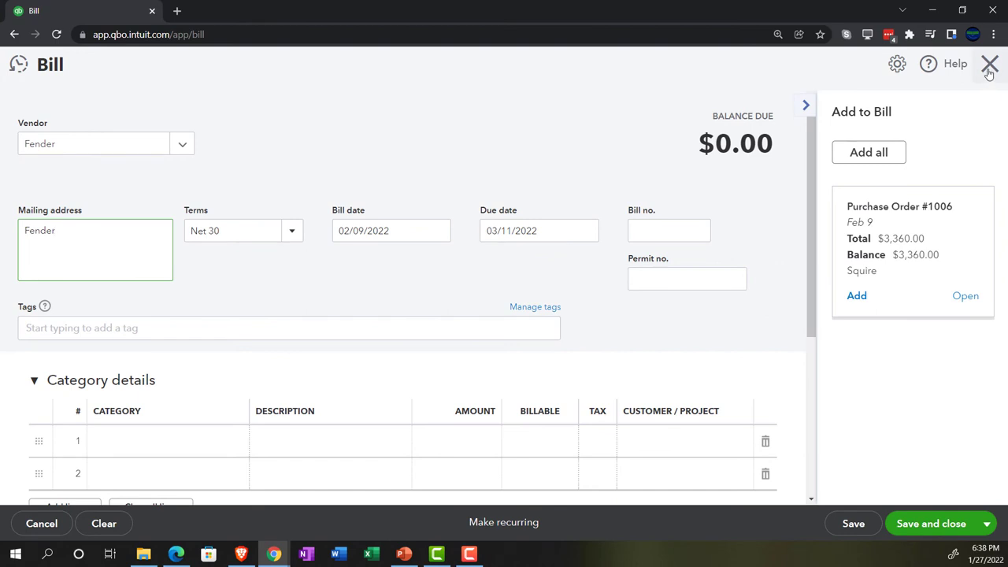
left_click(990, 66)
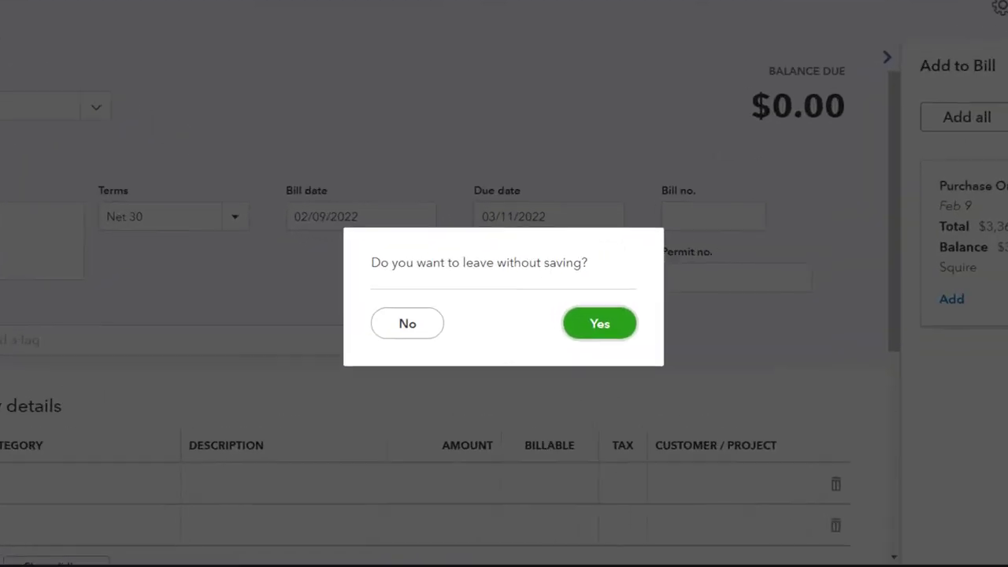
left_click(636, 354)
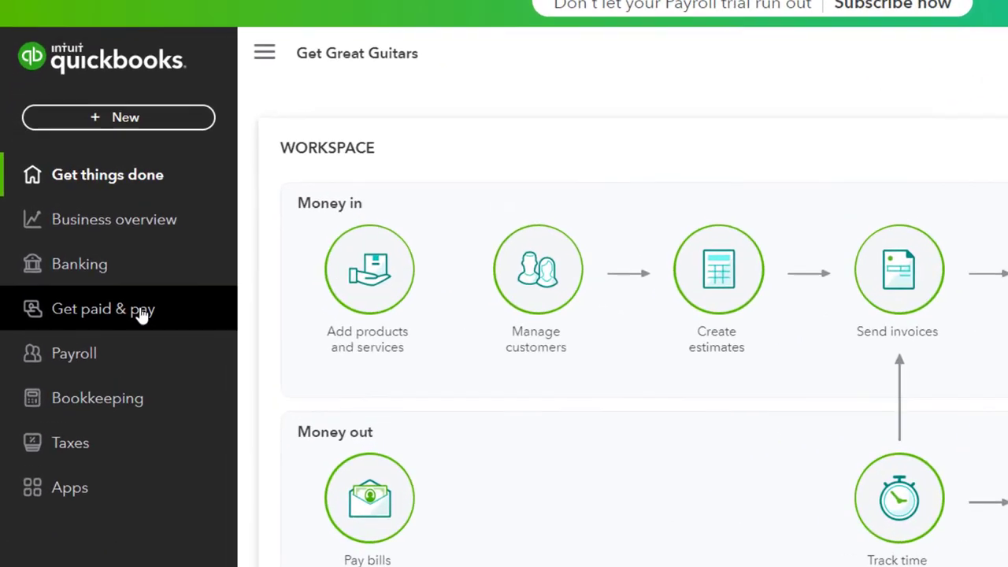
Look over Products and Services and the sample company's customers list in the other browser.
left_click(171, 338)
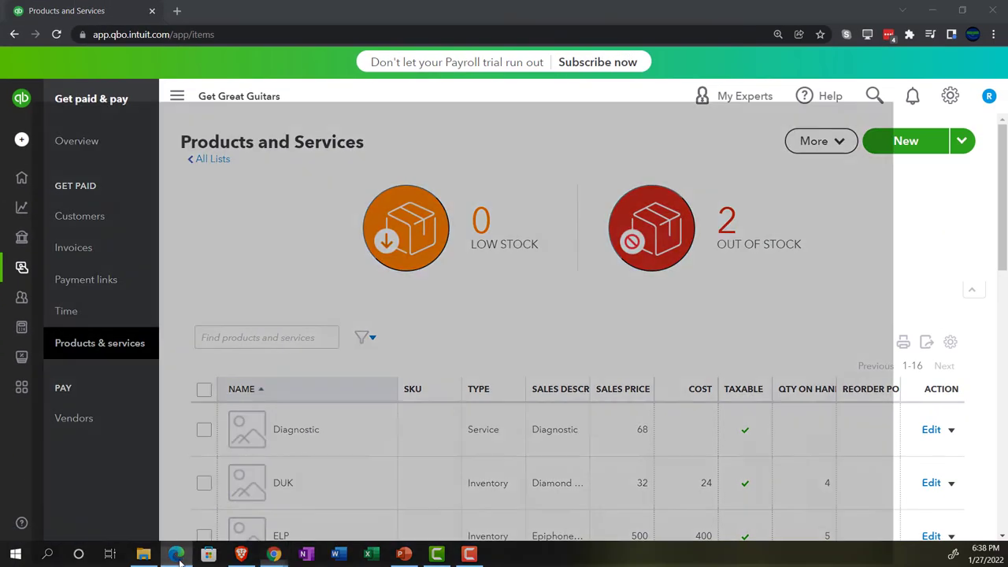
left_click(176, 554)
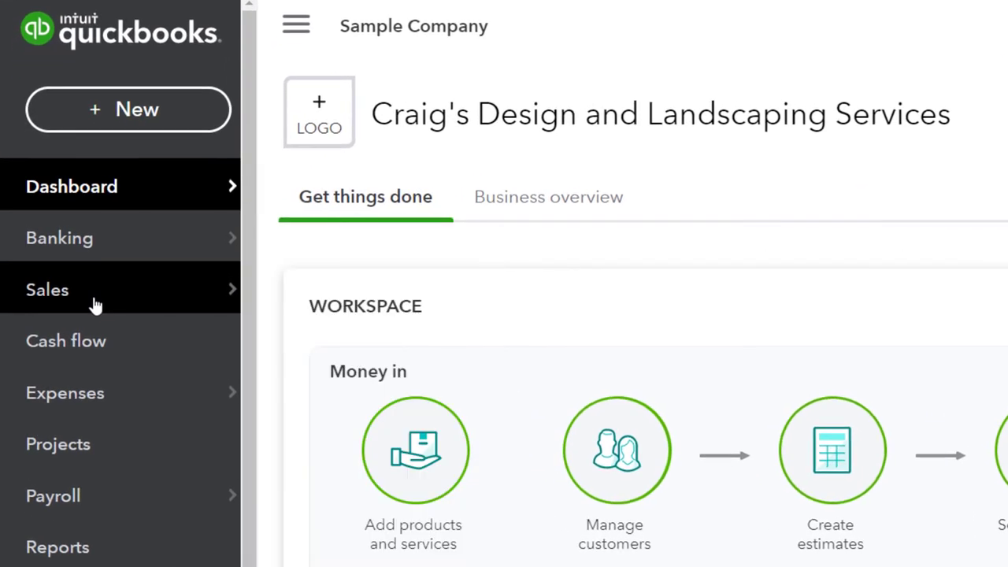
left_click(77, 270)
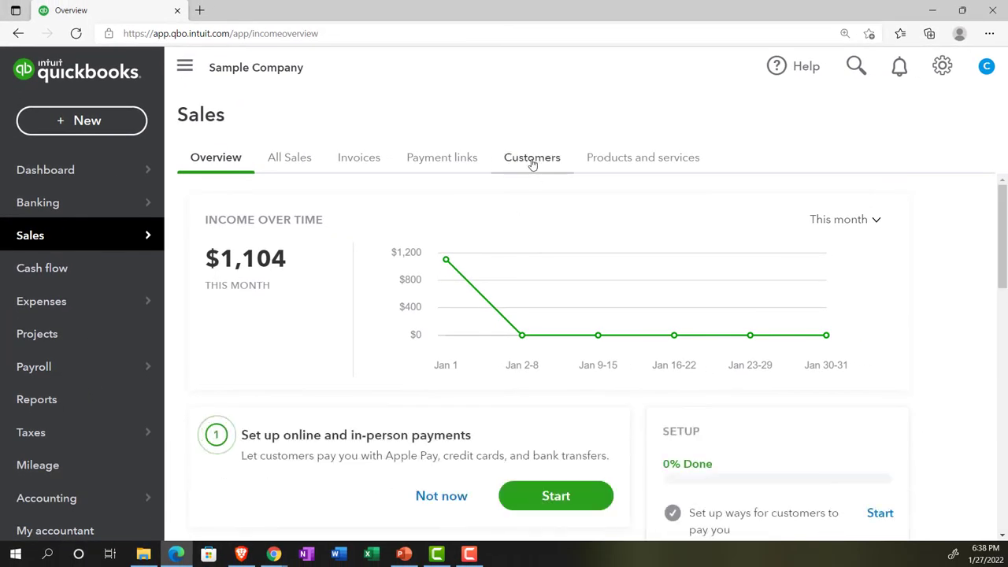
left_click(532, 157)
left_click(176, 554)
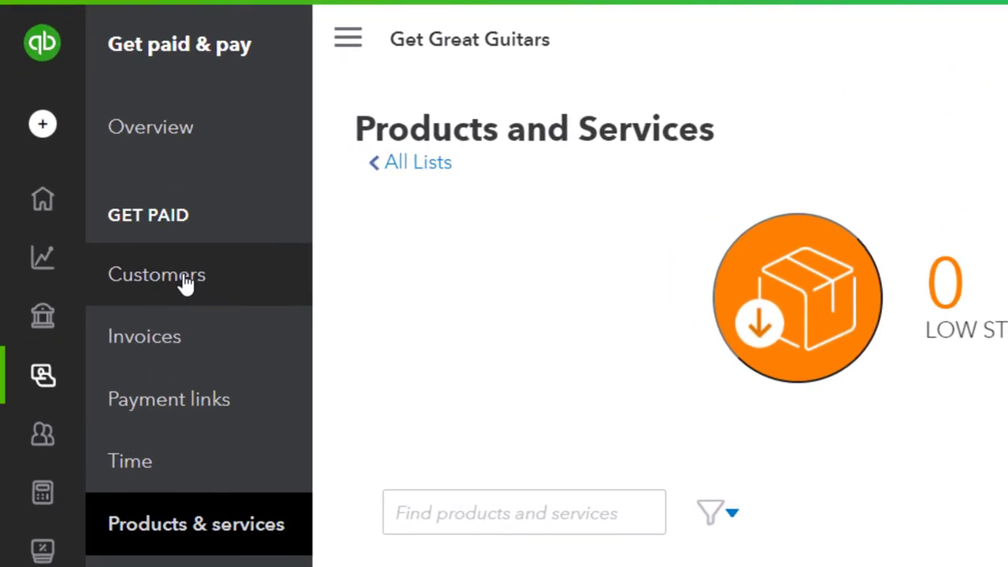
Go from Customers to Expense Transactions and open the Vendors list.
left_click(187, 283)
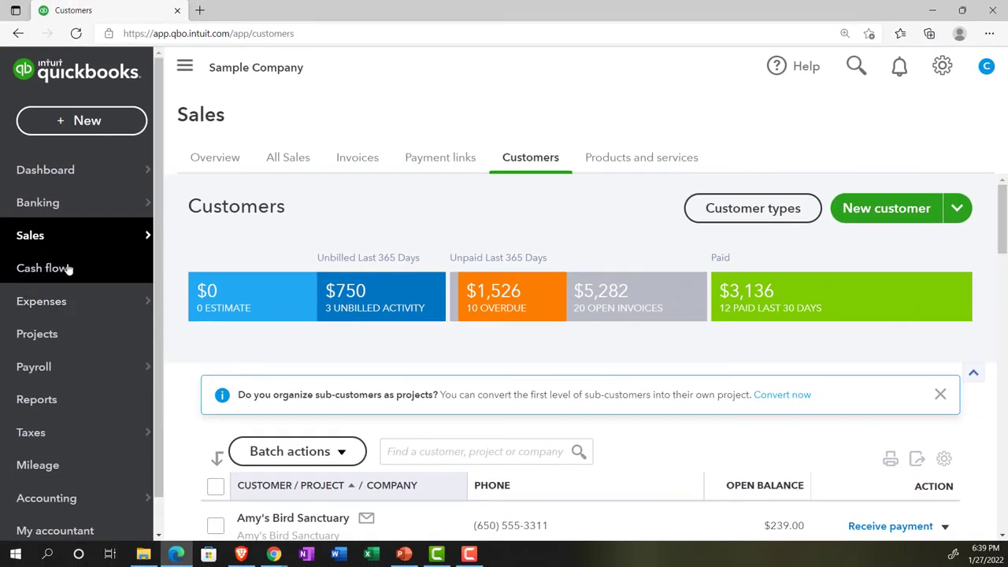
scroll(65, 243, "down", 1)
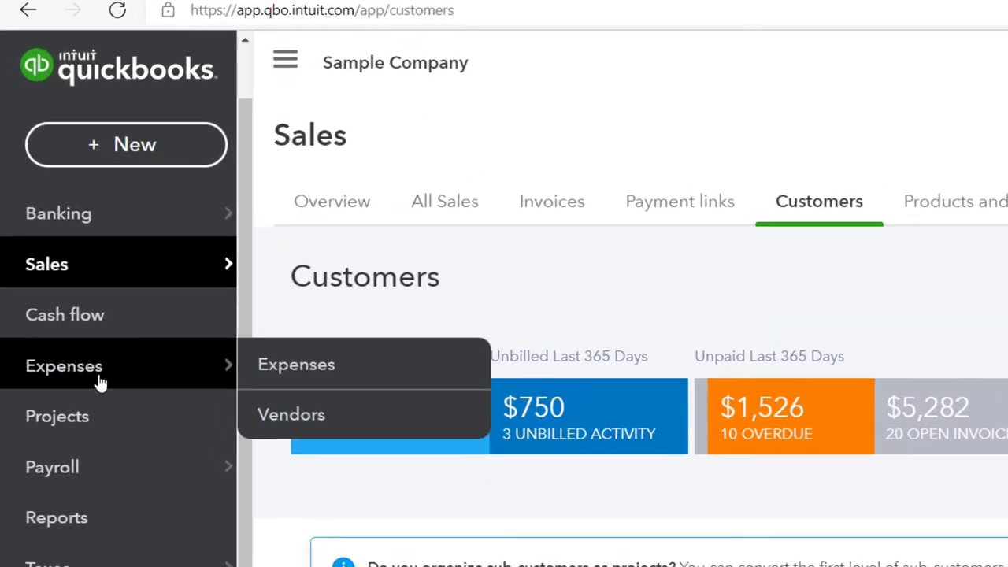
left_click(65, 273)
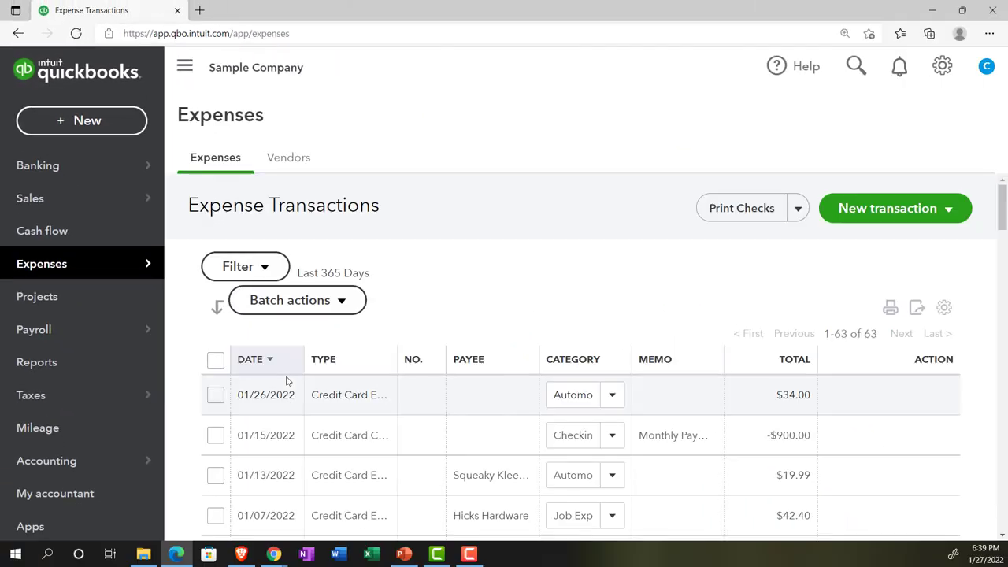
left_click(298, 158)
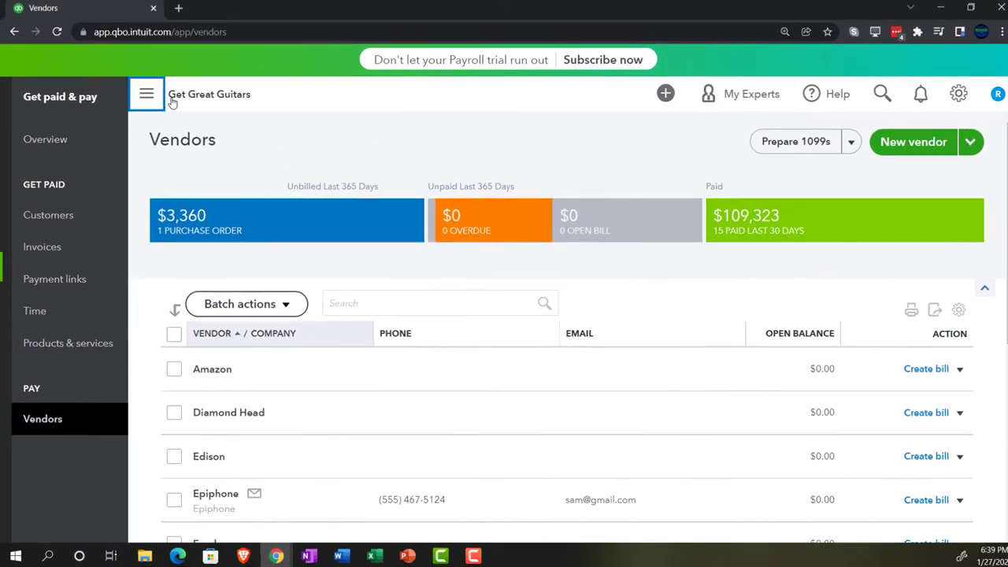
Open Fender's vendor record listing purchase order 1006 for $3,360.00.
left_click(141, 95)
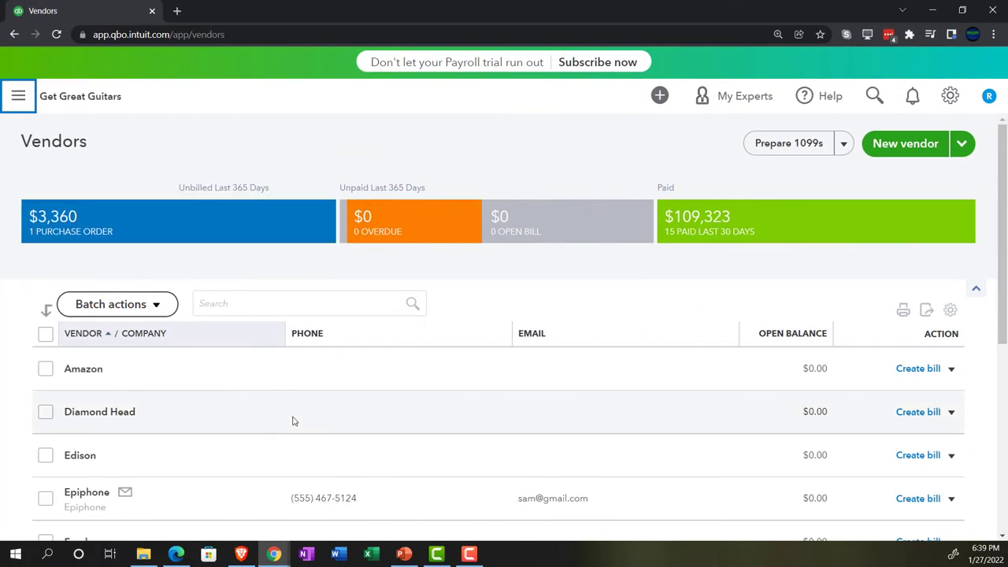
scroll(292, 420, "down", 1)
scroll(216, 439, "down", 1)
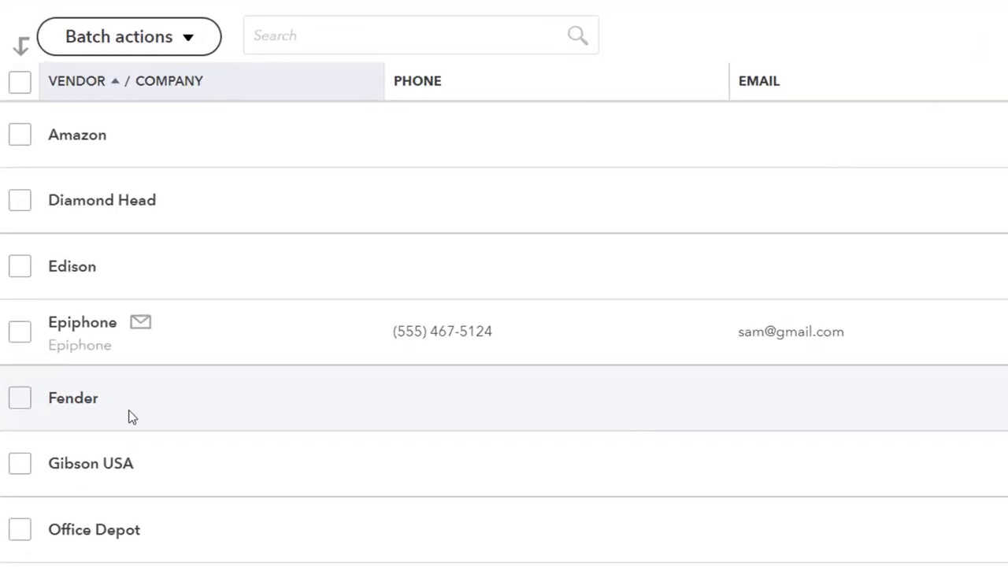
left_click(116, 423)
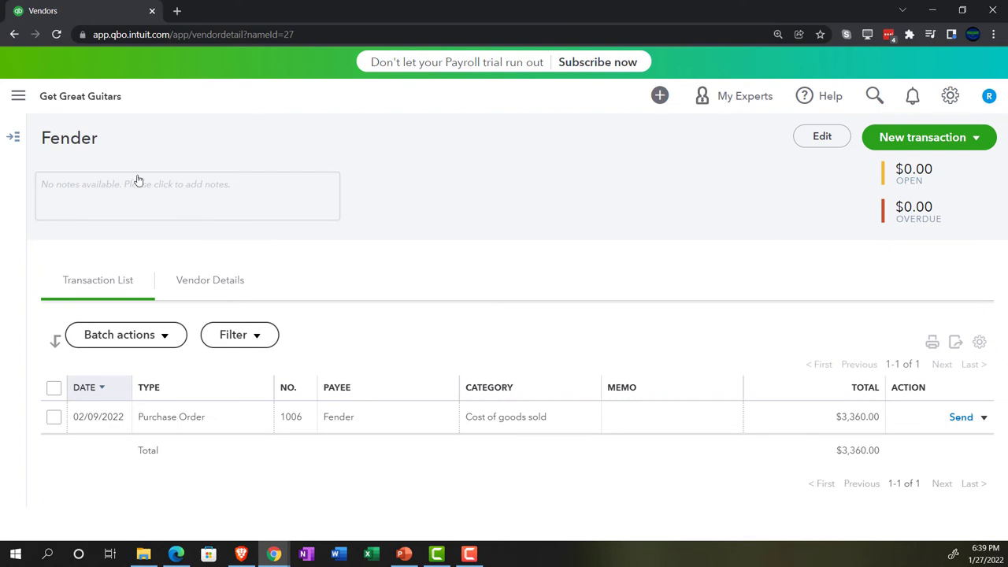
left_click(26, 103)
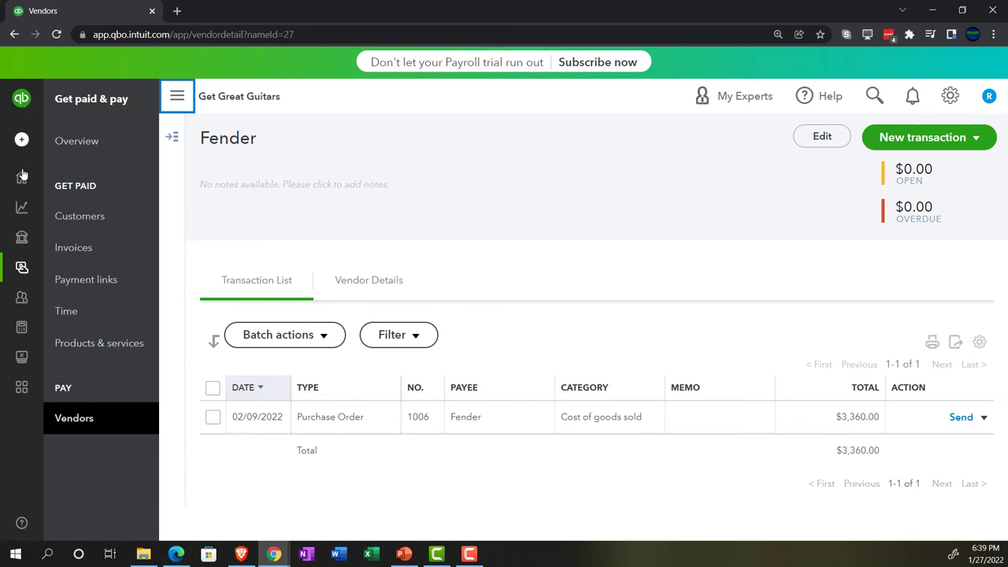
Navigate through Bookkeeping to the Transactions list.
mouse_move(23, 193)
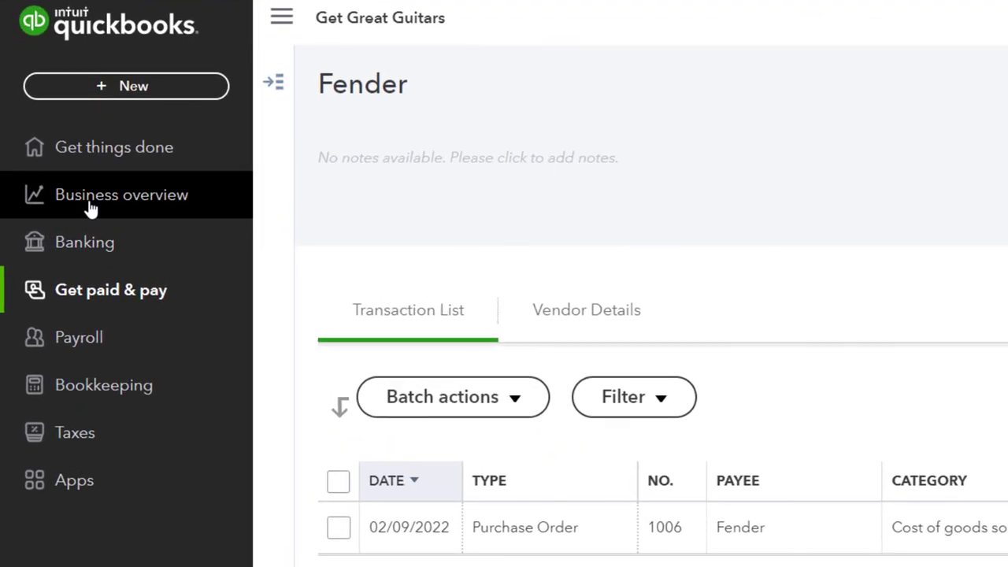
left_click(91, 207)
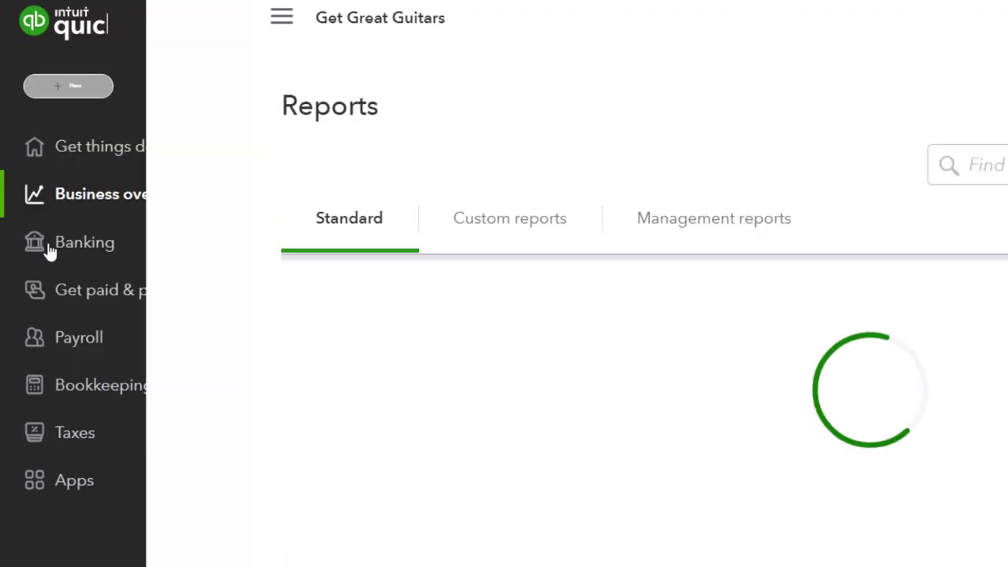
left_click(67, 391)
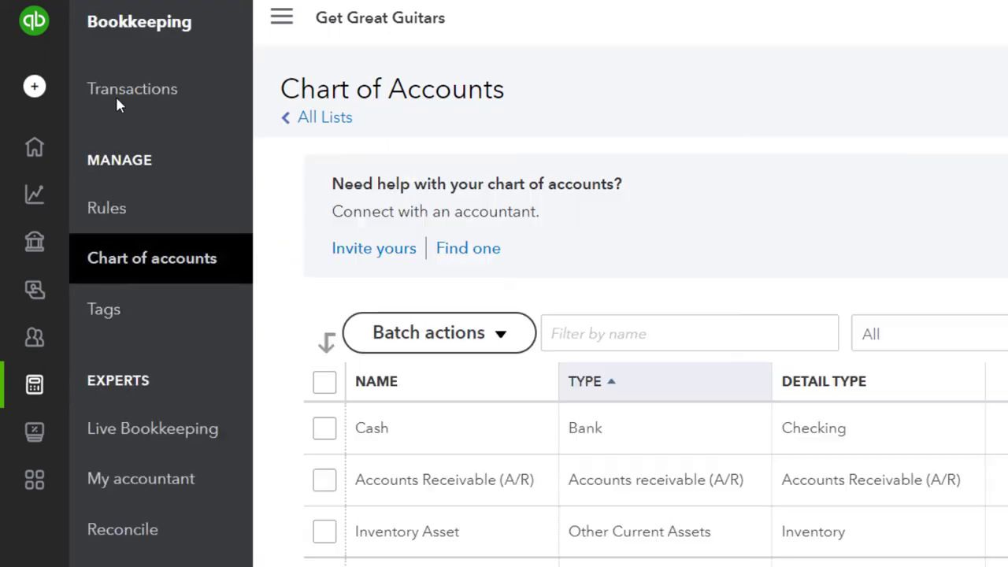
left_click(116, 94)
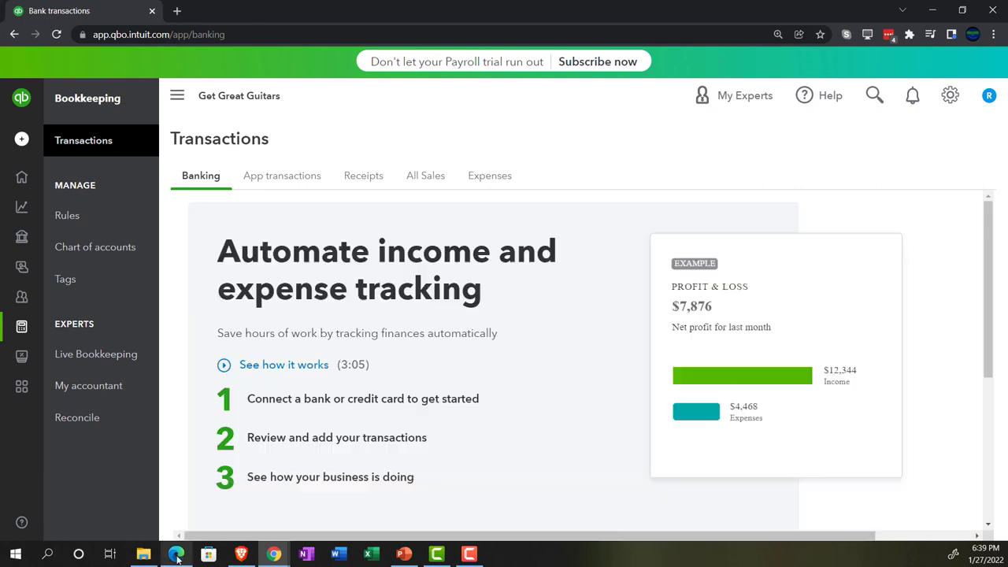
Show the Expense Transactions list with purchase order 1006, with the navigation sidebar collapsed.
left_click(176, 555)
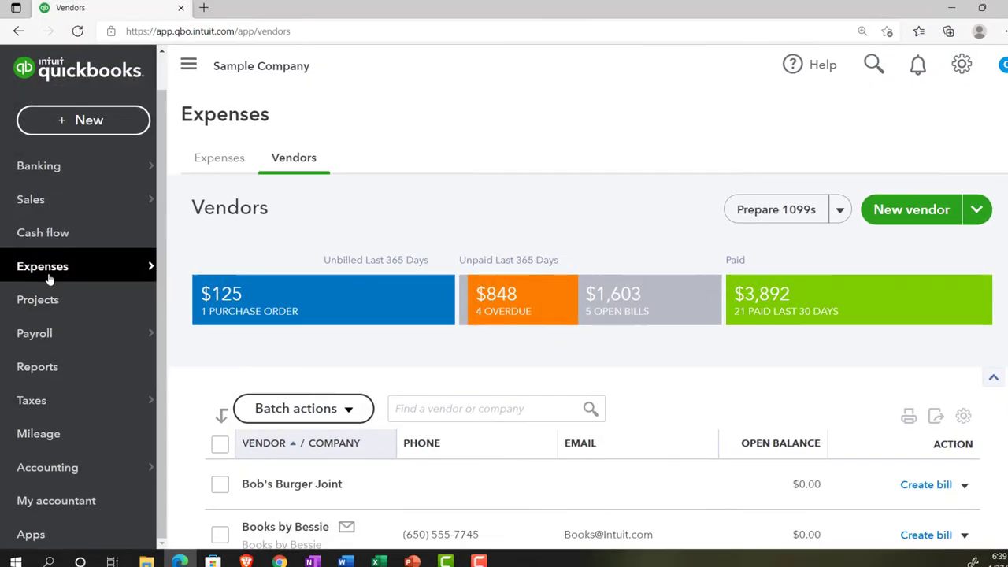
mouse_move(48, 276)
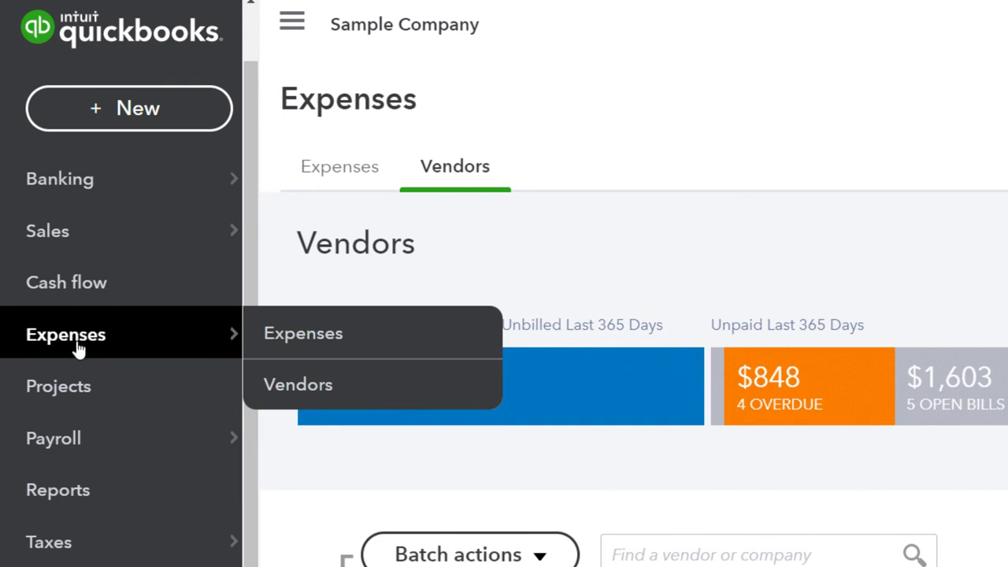
left_click(331, 175)
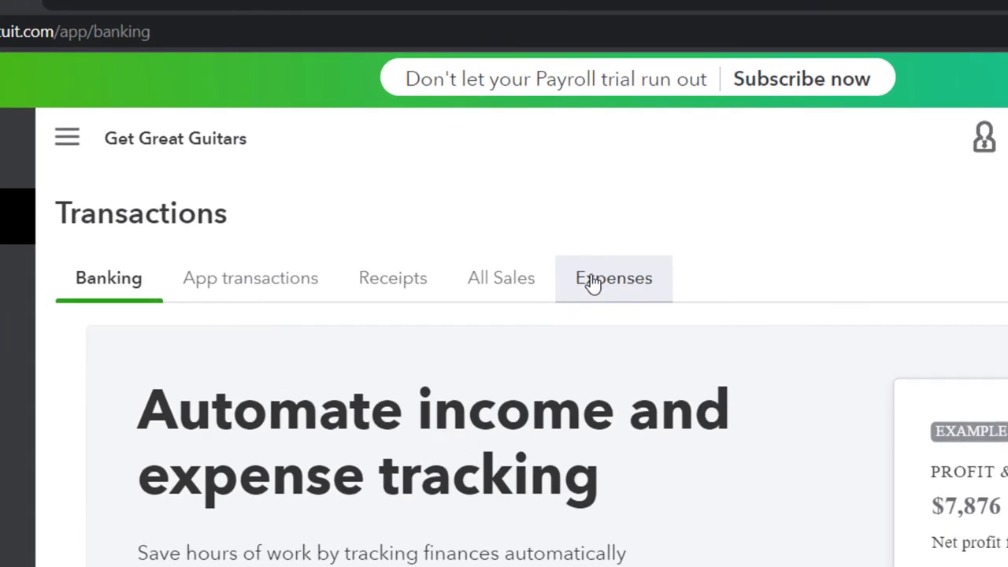
left_click(481, 178)
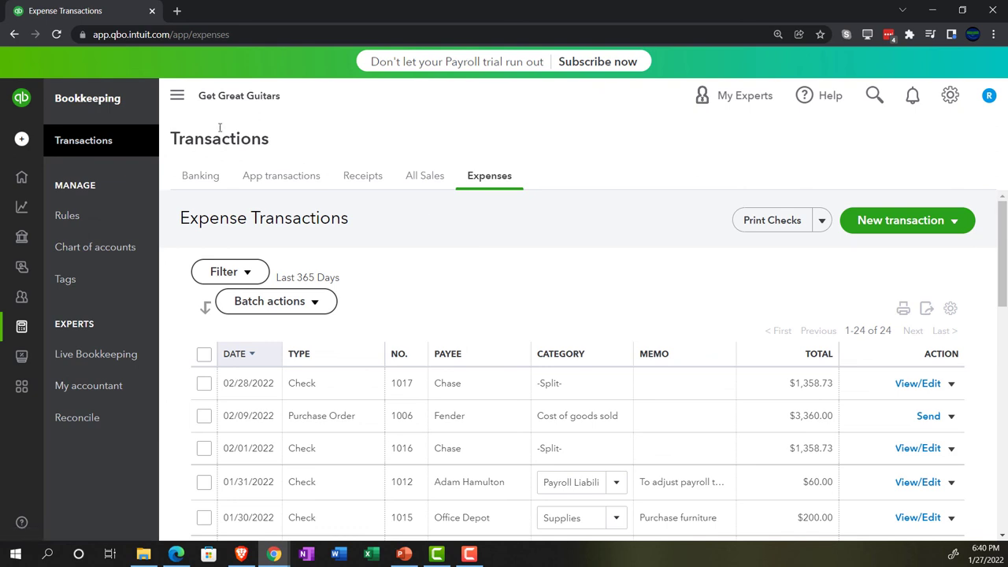
left_click(176, 95)
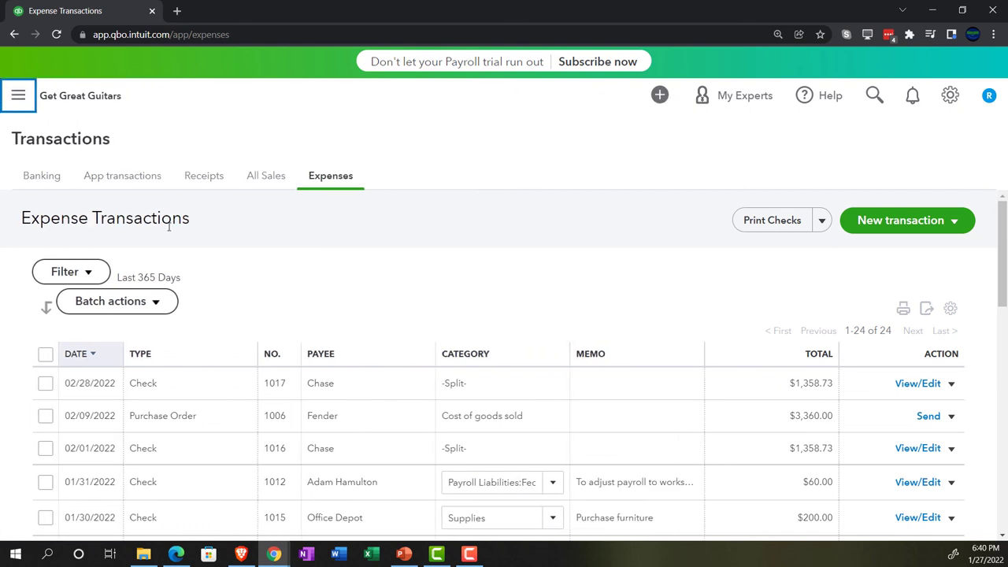
Filter the expense transactions to Type: Purchase order.
left_click(70, 272)
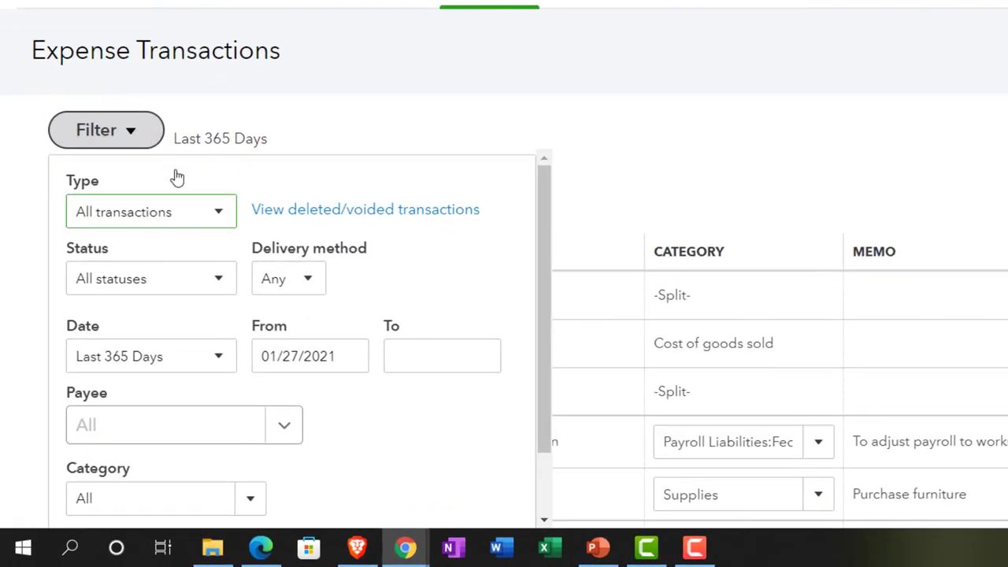
left_click(211, 211)
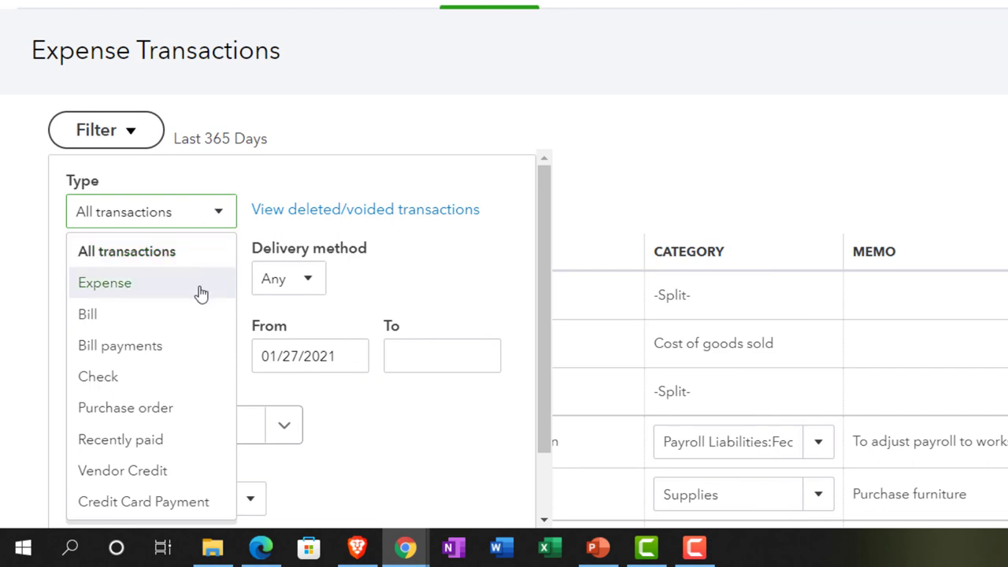
left_click(160, 408)
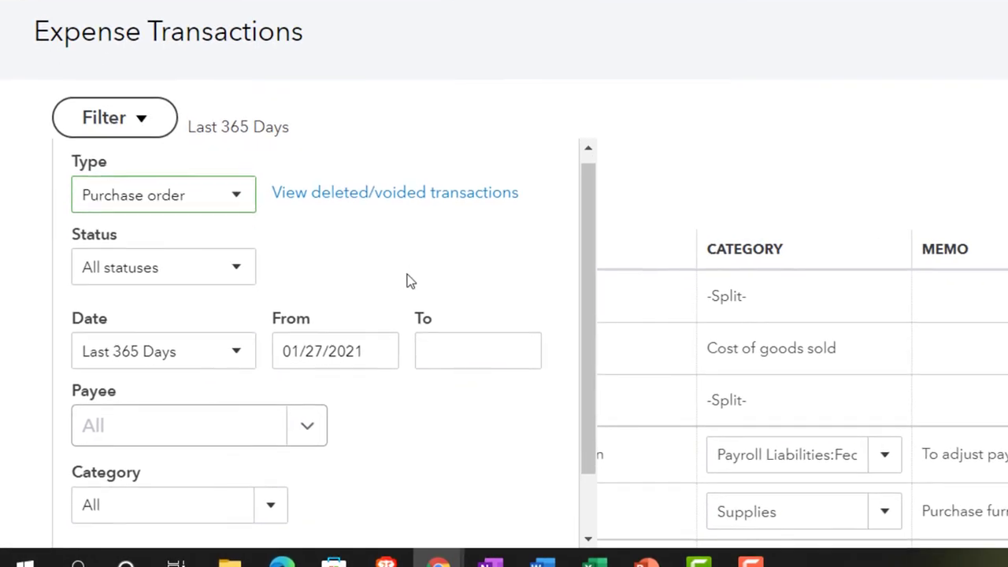
scroll(407, 284, "down", 2)
left_click(497, 504)
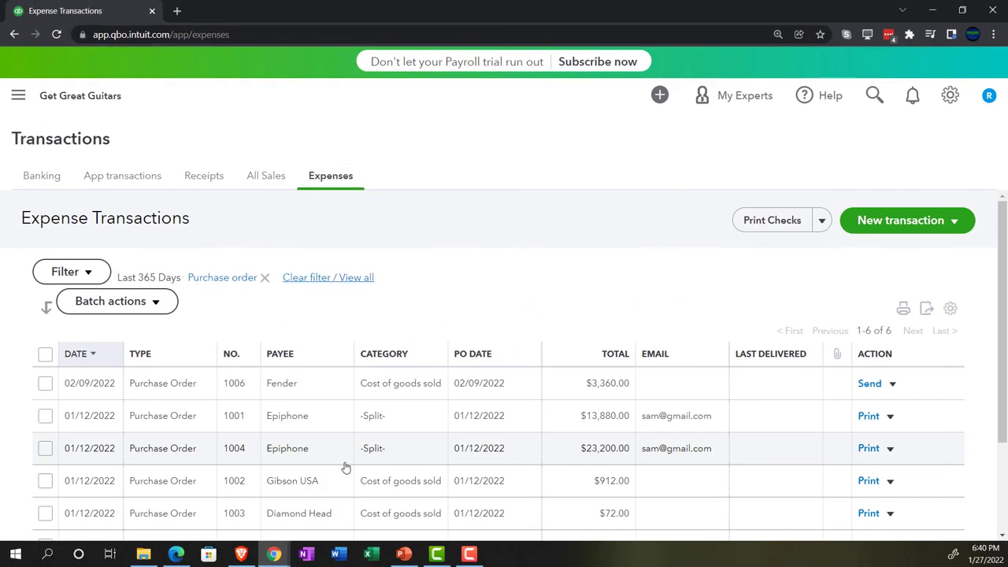
scroll(344, 467, "down", 3)
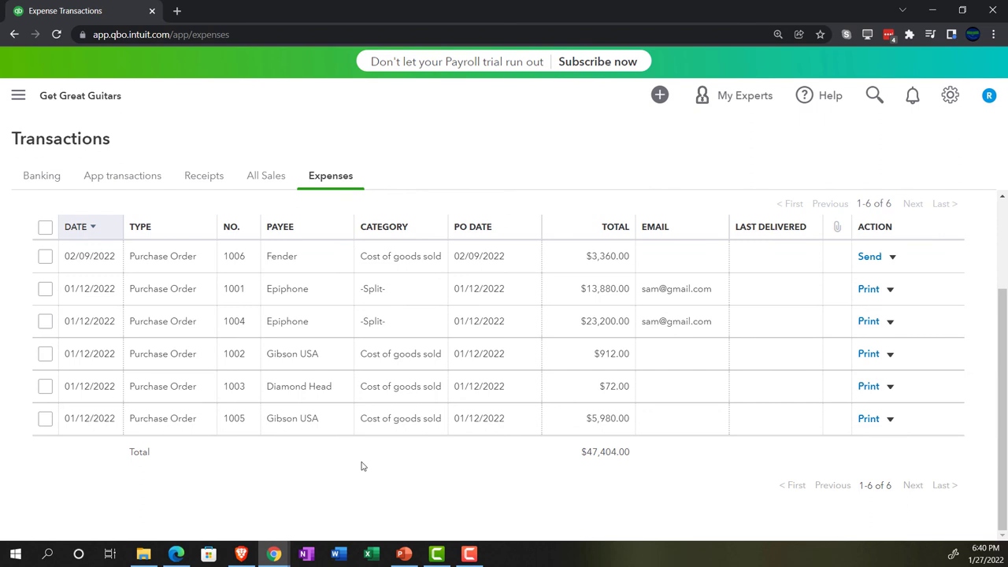
Add a Status: Open filter so only Fender's order 1006 remains.
scroll(362, 466, "up", 1)
scroll(363, 466, "up", 1)
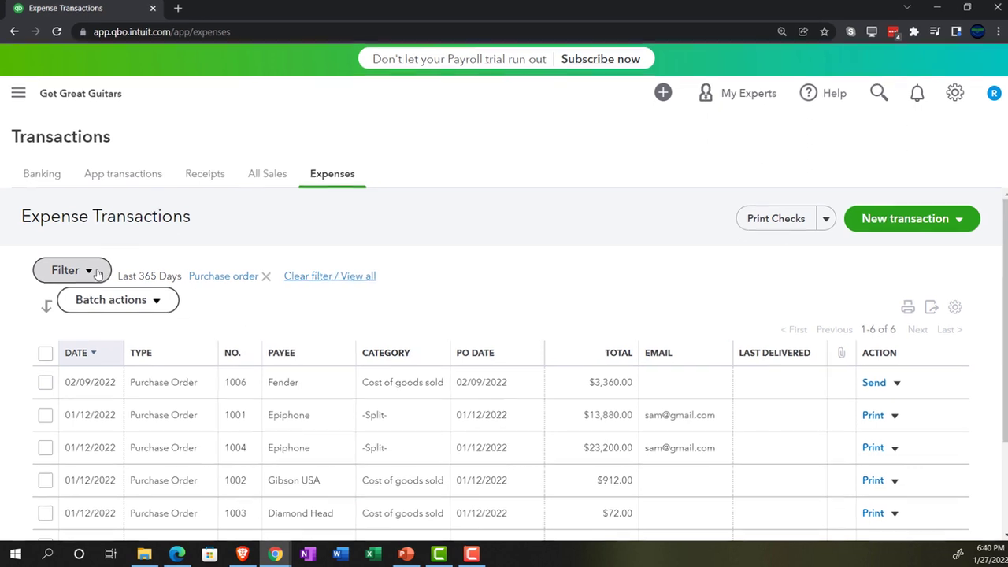
left_click(98, 273)
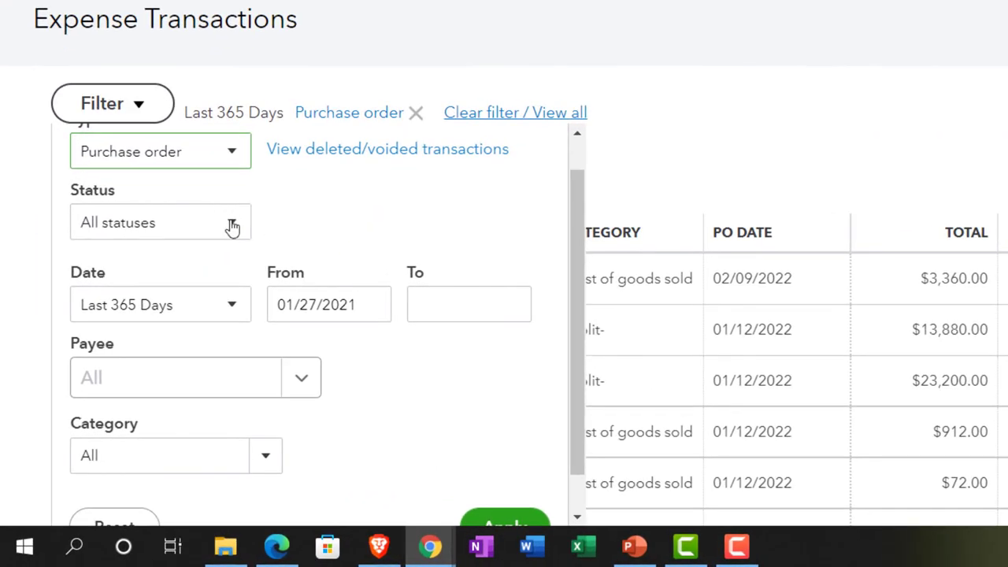
left_click(232, 224)
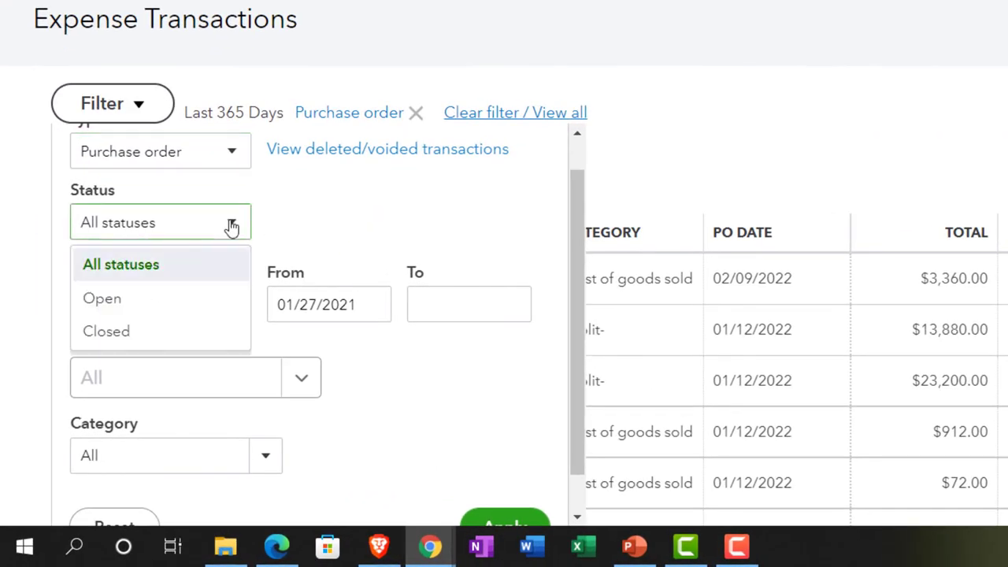
left_click(180, 299)
scroll(410, 393, "down", 1)
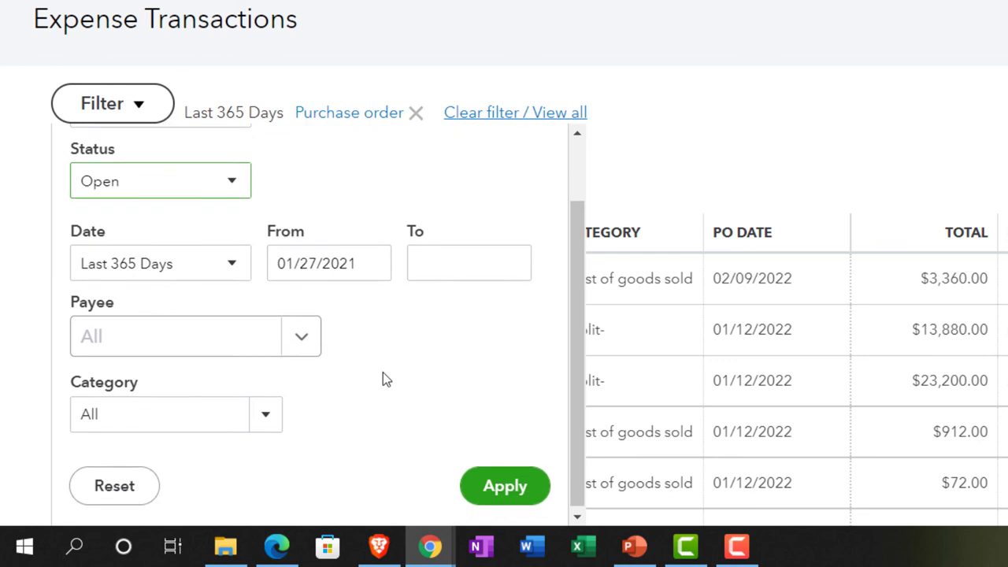
left_click(488, 481)
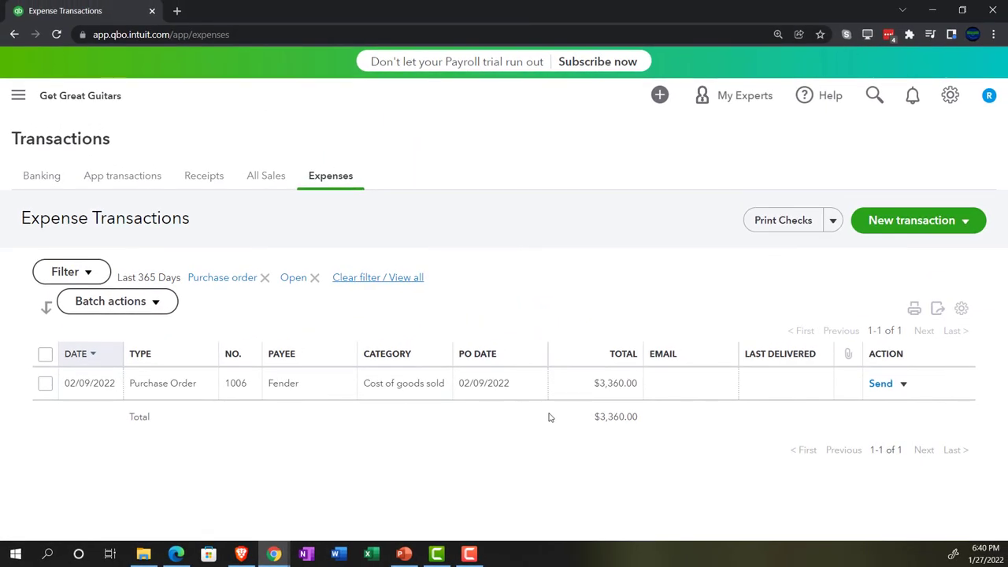